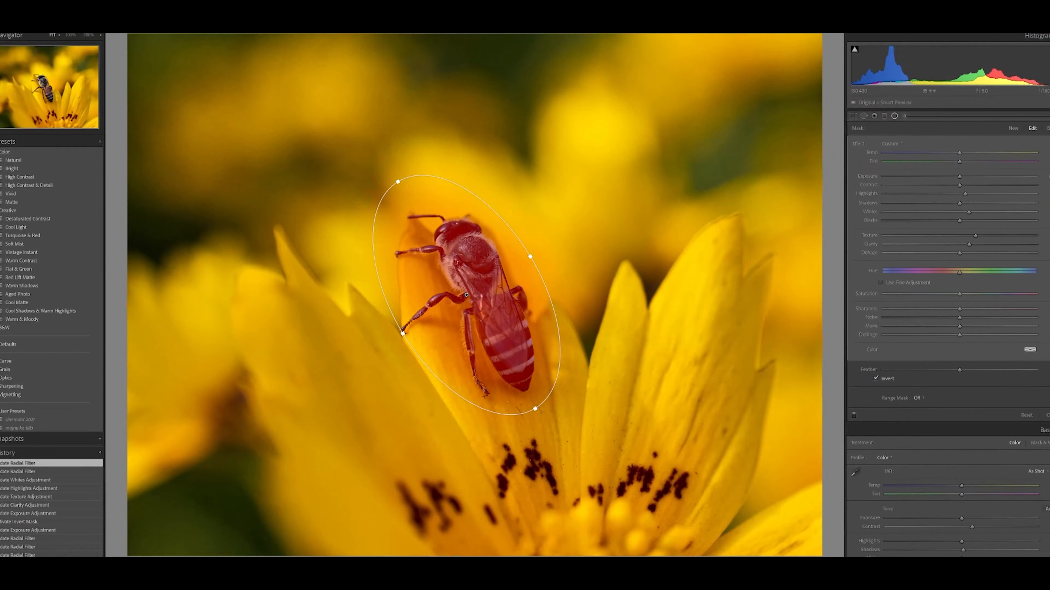
Refine the bee's radial filter mask with the mask brush, painting and erasing over the petal areas around its body
{"action": "left_click", "coordinate": [1046, 131]}
{"action": "key", "text": "alt"}
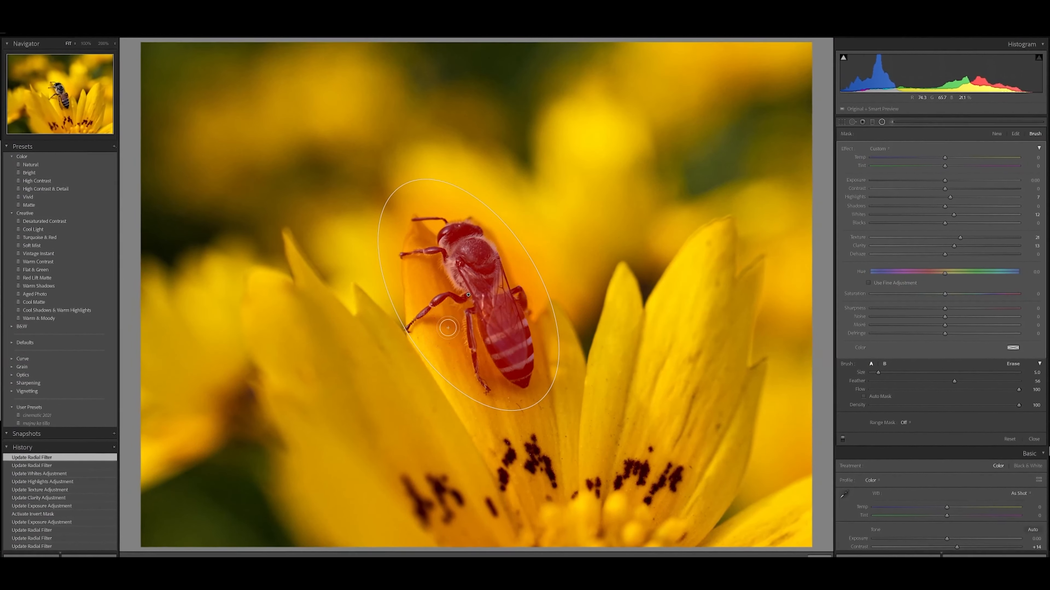
{"action": "left_click_drag", "start_coordinate": [506, 419], "coordinate": [448, 363]}
{"action": "key", "text": "alt"}
{"action": "mouse_move", "coordinate": [514, 423]}
{"action": "left_mouse_down"}
{"action": "mouse_move", "coordinate": [429, 354]}
{"action": "mouse_move", "coordinate": [459, 390]}
{"action": "mouse_move", "coordinate": [428, 289]}
{"action": "left_mouse_up"}
{"action": "mouse_move", "coordinate": [428, 237]}
{"action": "left_mouse_down"}
{"action": "mouse_move", "coordinate": [525, 260]}
{"action": "mouse_move", "coordinate": [556, 337]}
{"action": "left_mouse_up"}
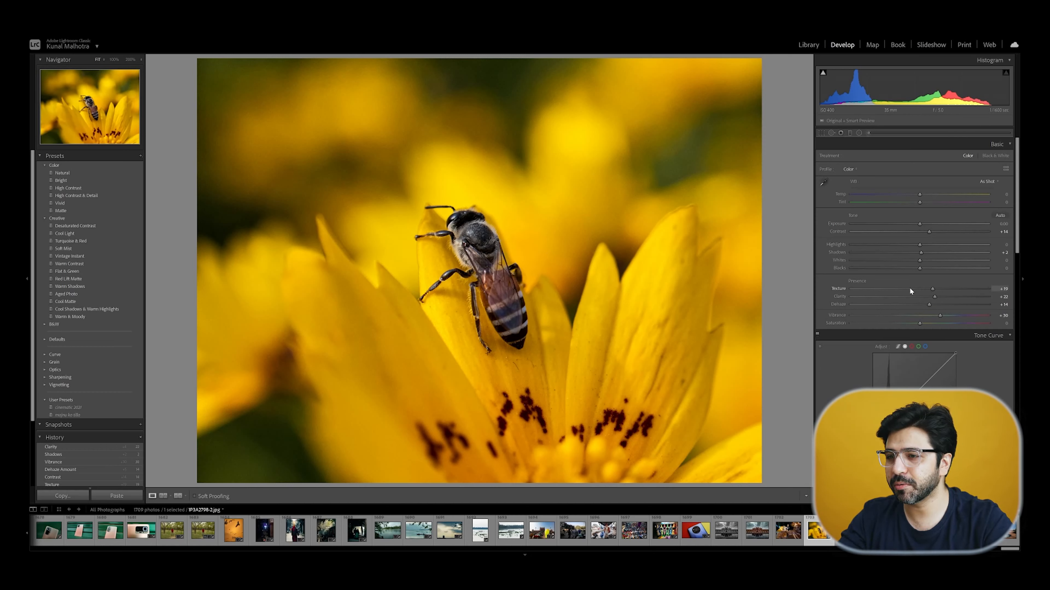
Lower the photo's global Clarity to +17 and draw a tall, narrow radial filter just above the bee
{"action": "mouse_move", "coordinate": [935, 297]}
{"action": "left_mouse_down"}
{"action": "mouse_move", "coordinate": [971, 296]}
{"action": "mouse_move", "coordinate": [928, 299]}
{"action": "left_mouse_up"}
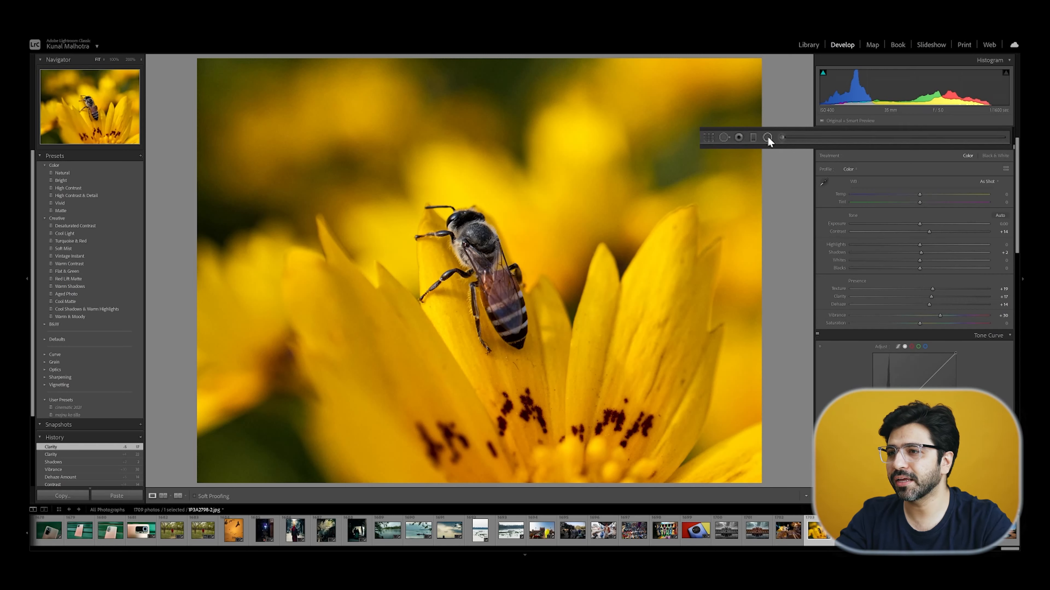
{"action": "left_click", "coordinate": [767, 137]}
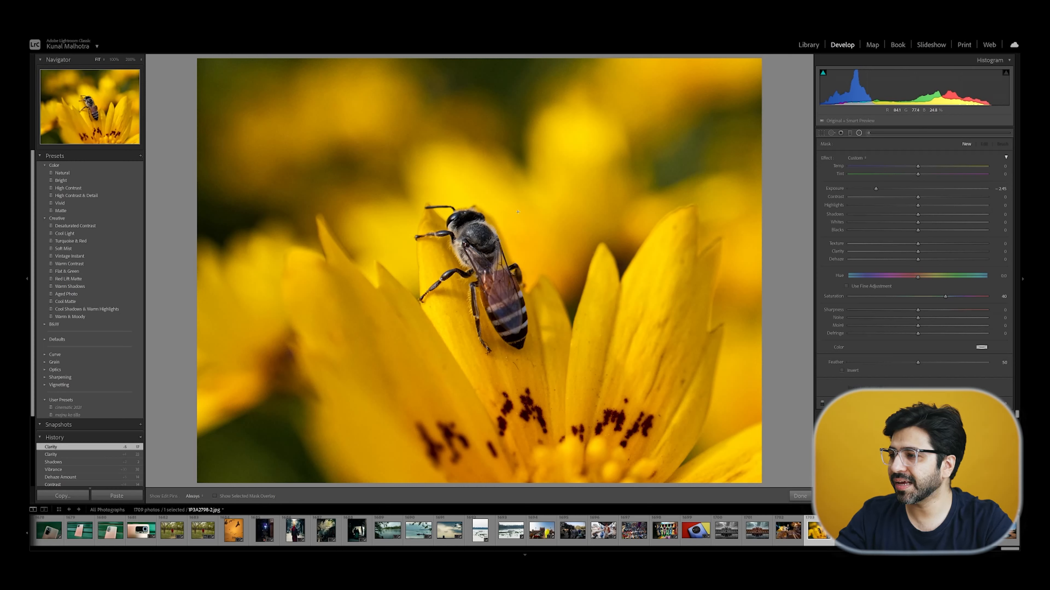
{"action": "left_click_drag", "start_coordinate": [518, 213], "coordinate": [562, 304]}
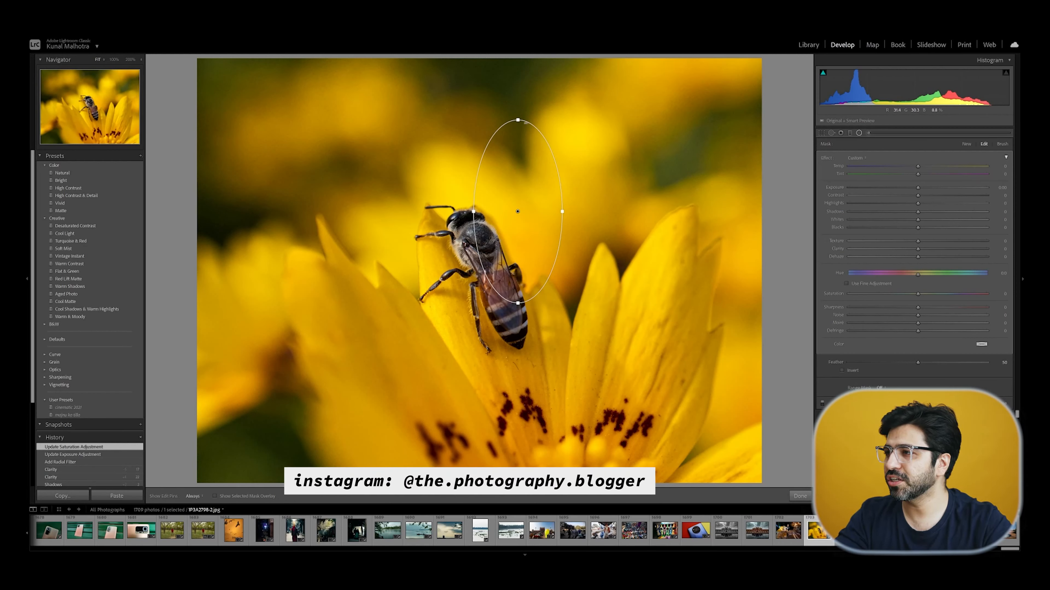
Reshape the radial filter into a wide, flattened ellipse by broadening its width and reducing its height
{"action": "left_click_drag", "start_coordinate": [563, 212], "coordinate": [591, 223]}
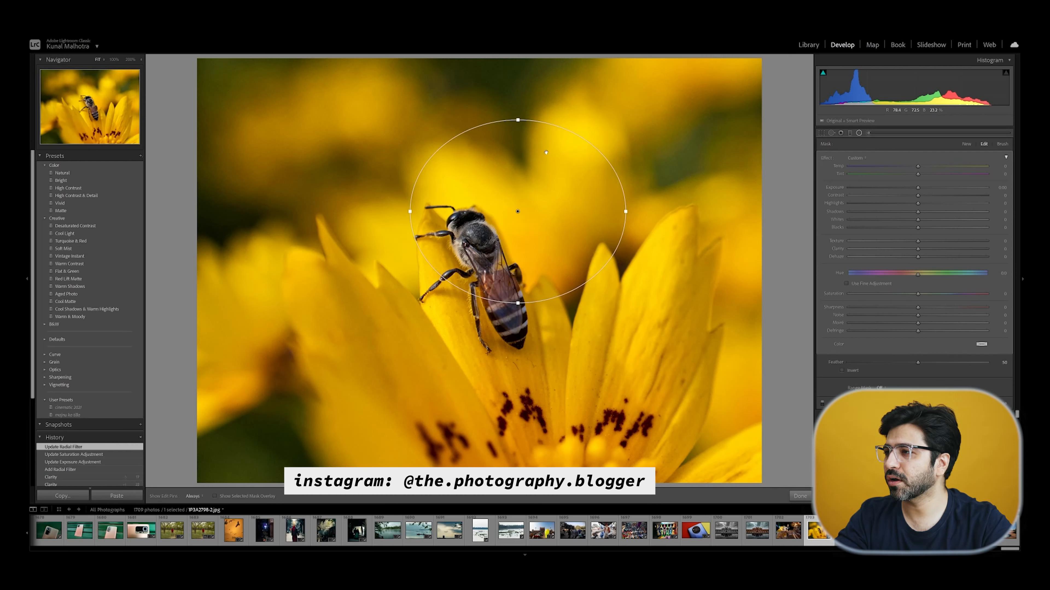
{"action": "left_click_drag", "start_coordinate": [517, 120], "coordinate": [525, 157]}
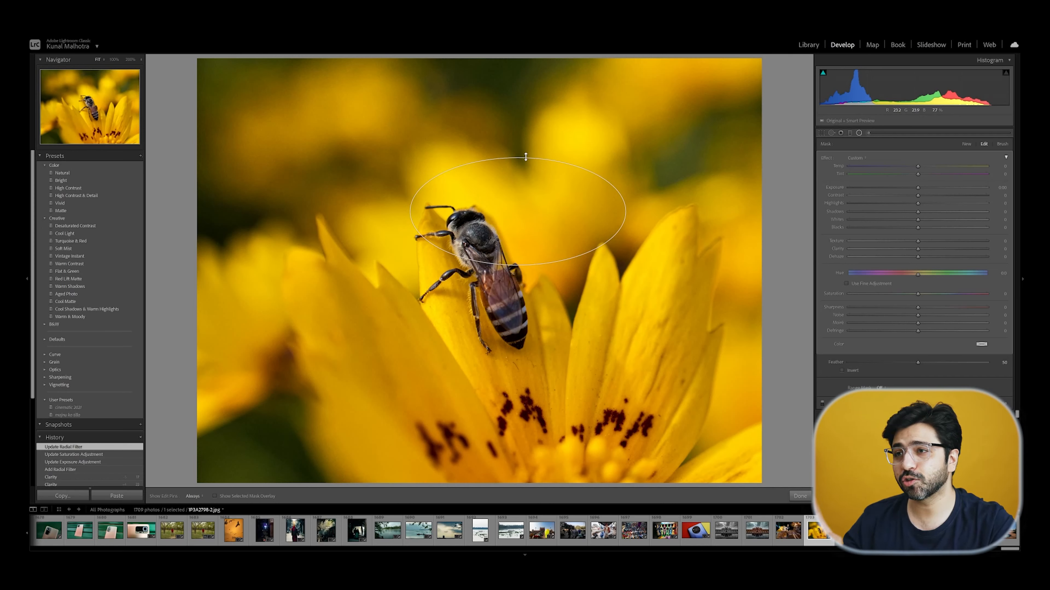
{"action": "left_click_drag", "start_coordinate": [526, 156], "coordinate": [526, 151]}
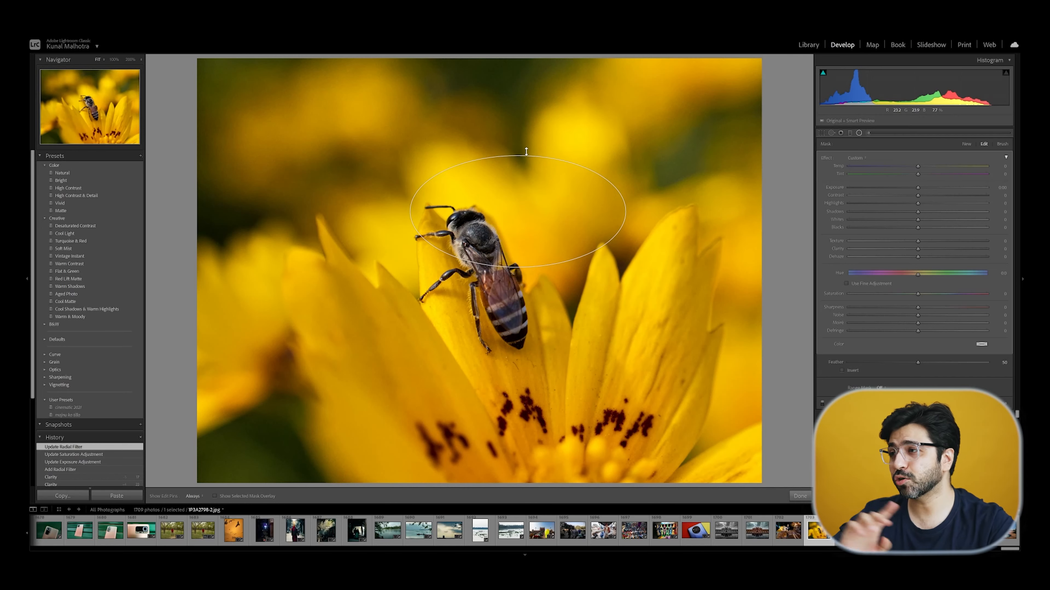
{"action": "left_click_drag", "start_coordinate": [526, 152], "coordinate": [553, 158]}
Center the radial filter over the bee, rotate it to follow the body's slant, and widen it slightly
{"action": "left_click_drag", "start_coordinate": [525, 209], "coordinate": [489, 262]}
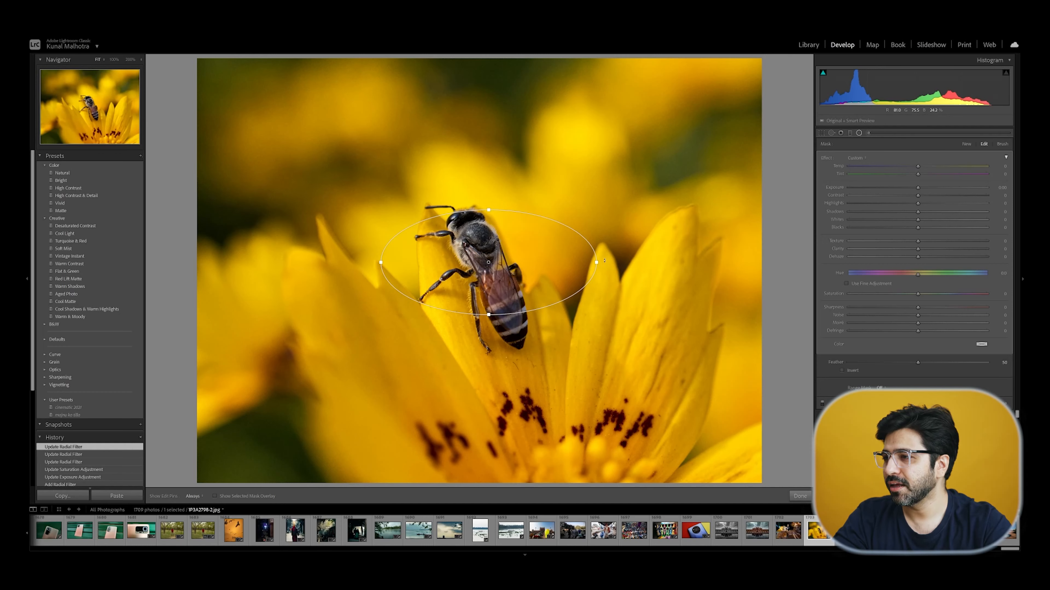
{"action": "left_click_drag", "start_coordinate": [604, 261], "coordinate": [553, 370]}
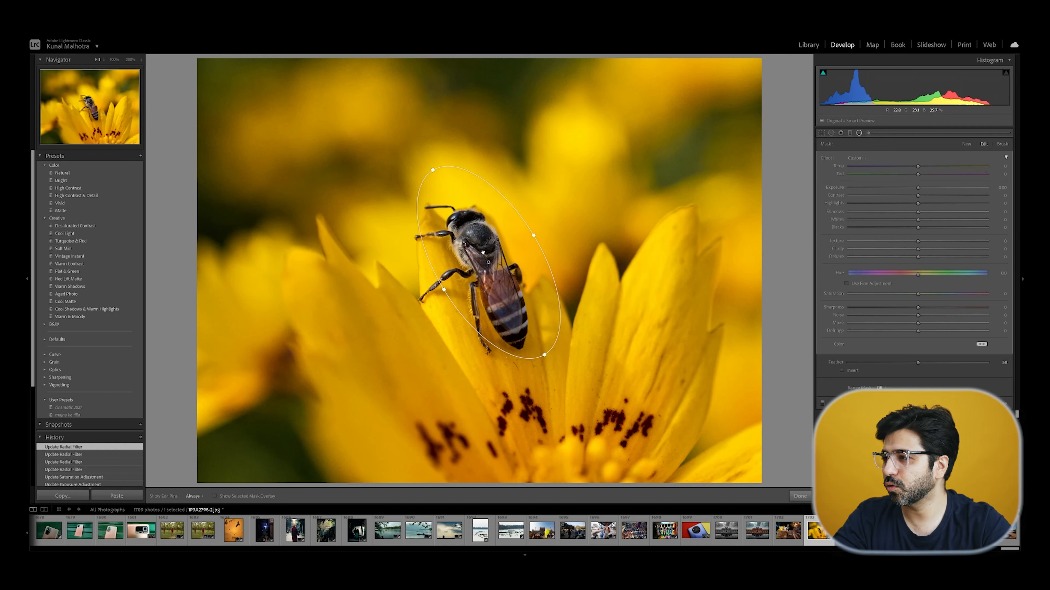
{"action": "left_click_drag", "start_coordinate": [482, 252], "coordinate": [465, 261]}
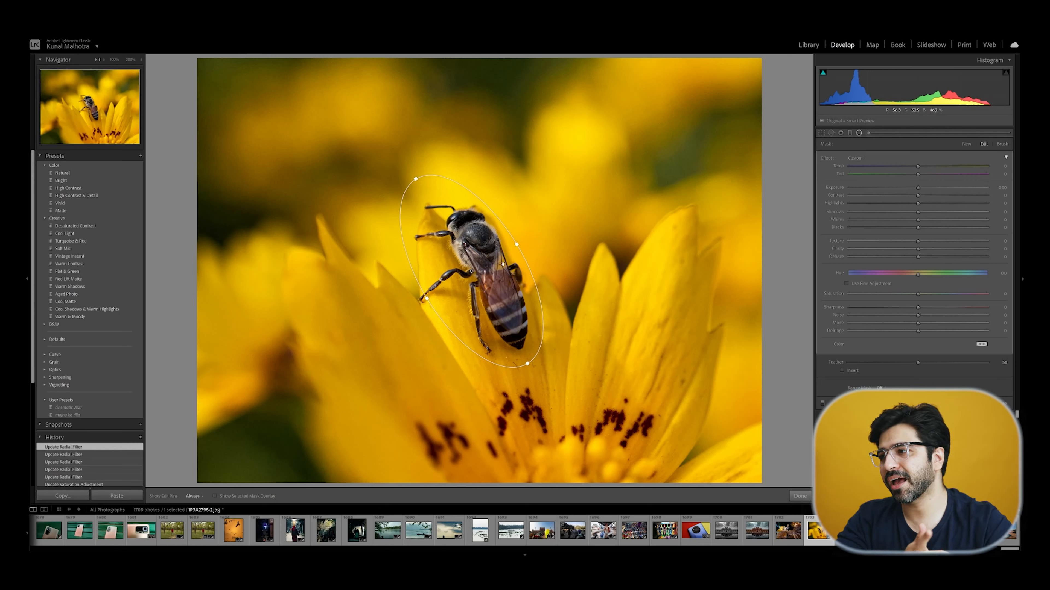
{"action": "left_click_drag", "start_coordinate": [520, 247], "coordinate": [523, 244]}
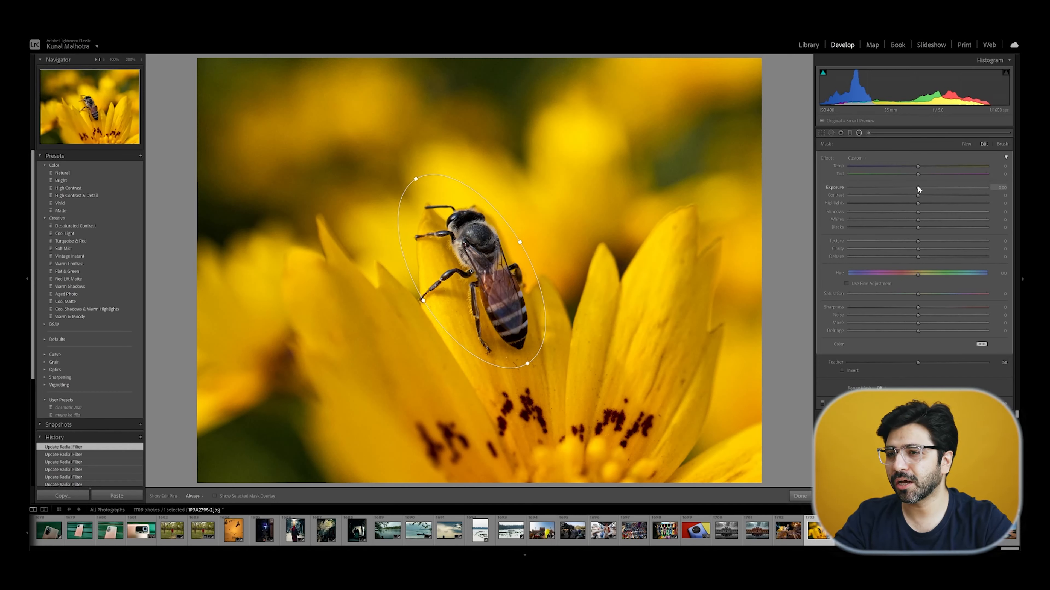
Invert the radial filter mask so it affects the bee, testing it with Exposure at -0.82 and resetting that exposure
{"action": "mouse_move", "coordinate": [917, 188]}
{"action": "left_mouse_down"}
{"action": "mouse_move", "coordinate": [898, 189]}
{"action": "mouse_move", "coordinate": [931, 191]}
{"action": "mouse_move", "coordinate": [902, 192]}
{"action": "left_mouse_up"}
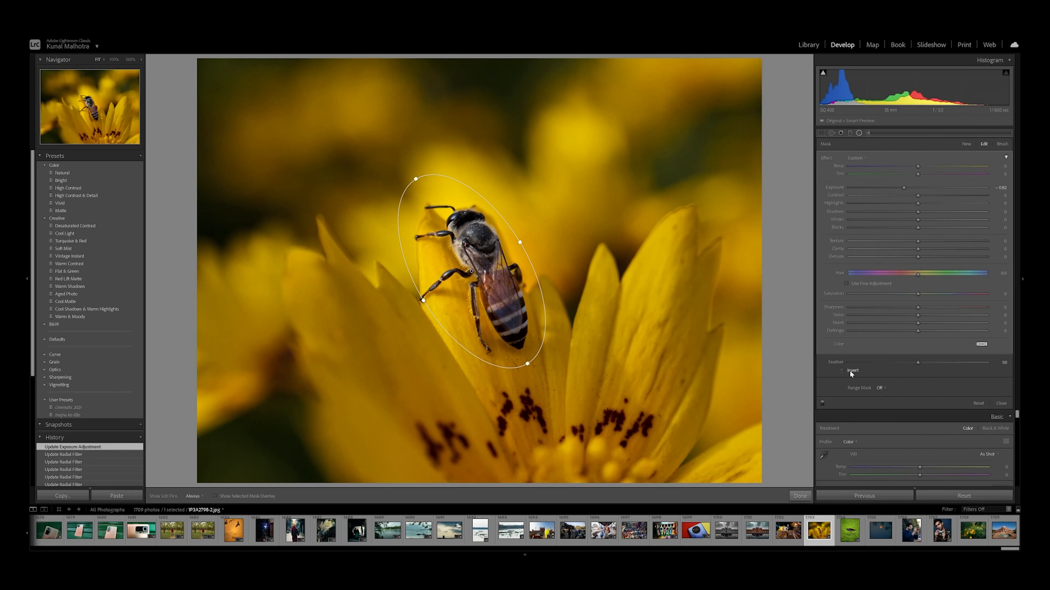
{"action": "left_click", "coordinate": [842, 370]}
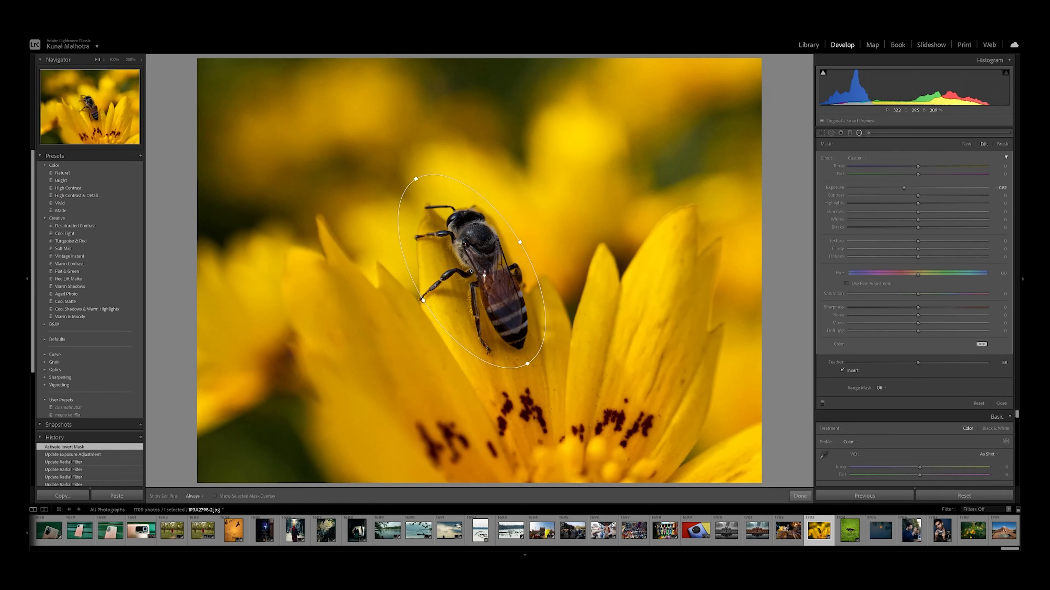
{"action": "double_click", "coordinate": [839, 187]}
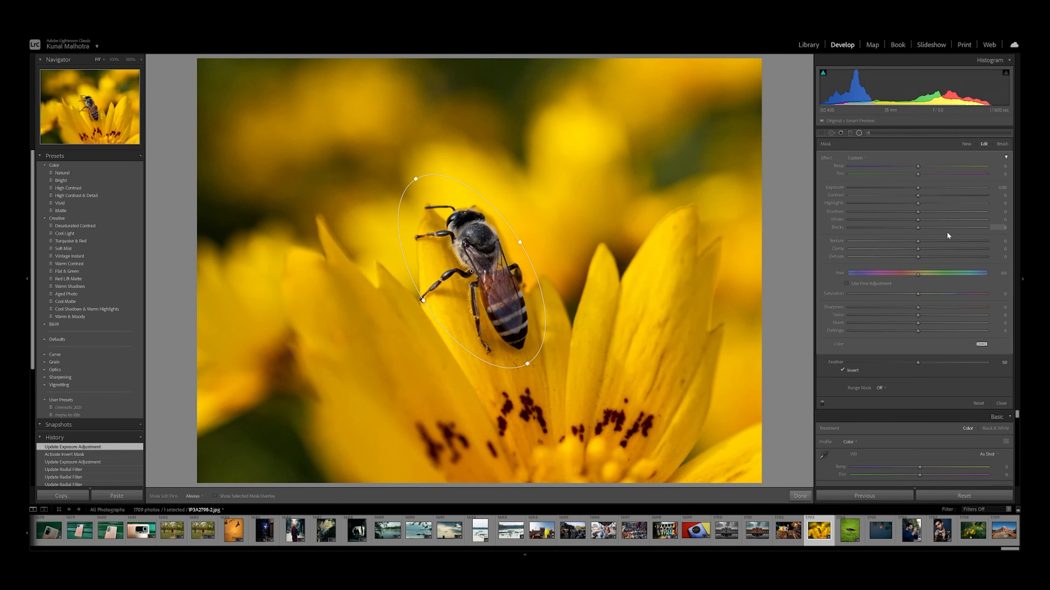
Set the bee filter's Texture to 21, Clarity to 13, Highlights to 7 and Whites to 12, and finish editing
{"action": "mouse_move", "coordinate": [917, 249]}
{"action": "left_mouse_down"}
{"action": "mouse_move", "coordinate": [957, 247]}
{"action": "mouse_move", "coordinate": [900, 249]}
{"action": "mouse_move", "coordinate": [960, 242]}
{"action": "mouse_move", "coordinate": [931, 244]}
{"action": "left_mouse_up"}
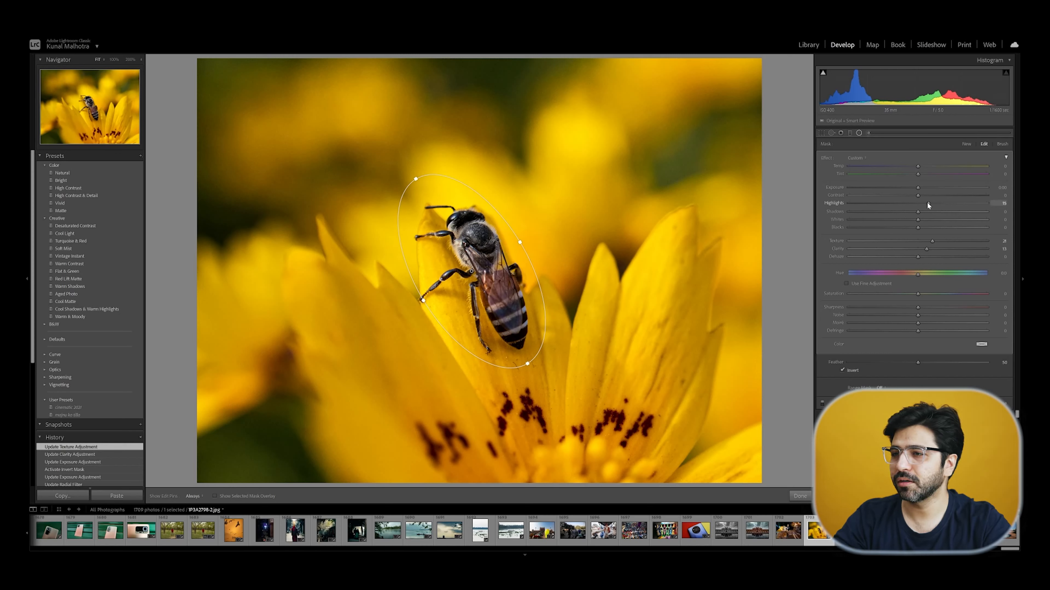
{"action": "mouse_move", "coordinate": [921, 201]}
{"action": "left_mouse_down"}
{"action": "mouse_move", "coordinate": [927, 218]}
{"action": "mouse_move", "coordinate": [916, 219]}
{"action": "mouse_move", "coordinate": [926, 217]}
{"action": "left_mouse_up"}
{"action": "left_click", "coordinate": [804, 494]}
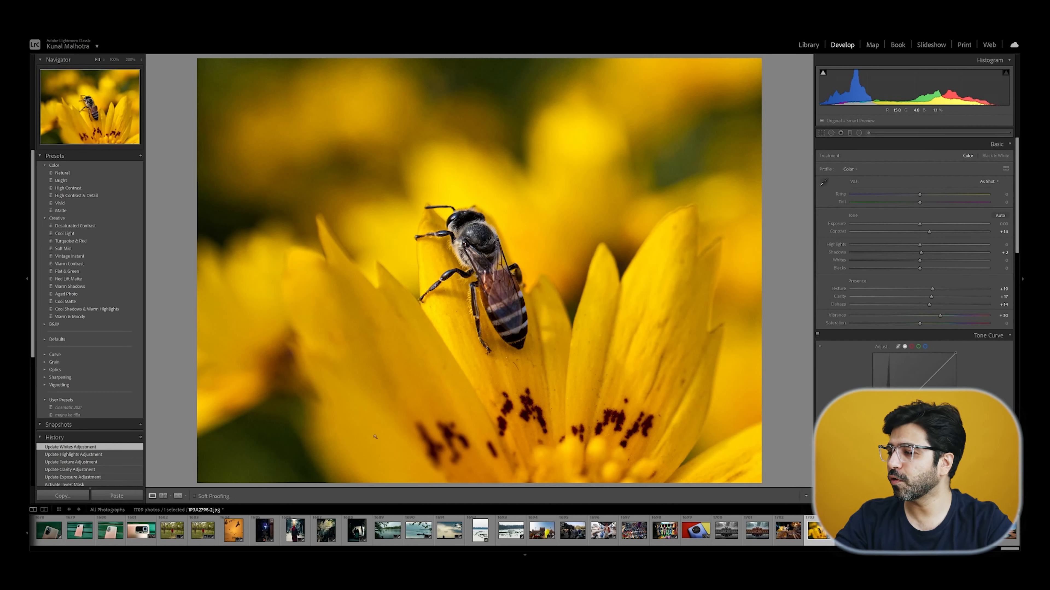
Compare the photo before and after side by side, examining the bee at 200% before returning to the single view
{"action": "left_click", "coordinate": [178, 496]}
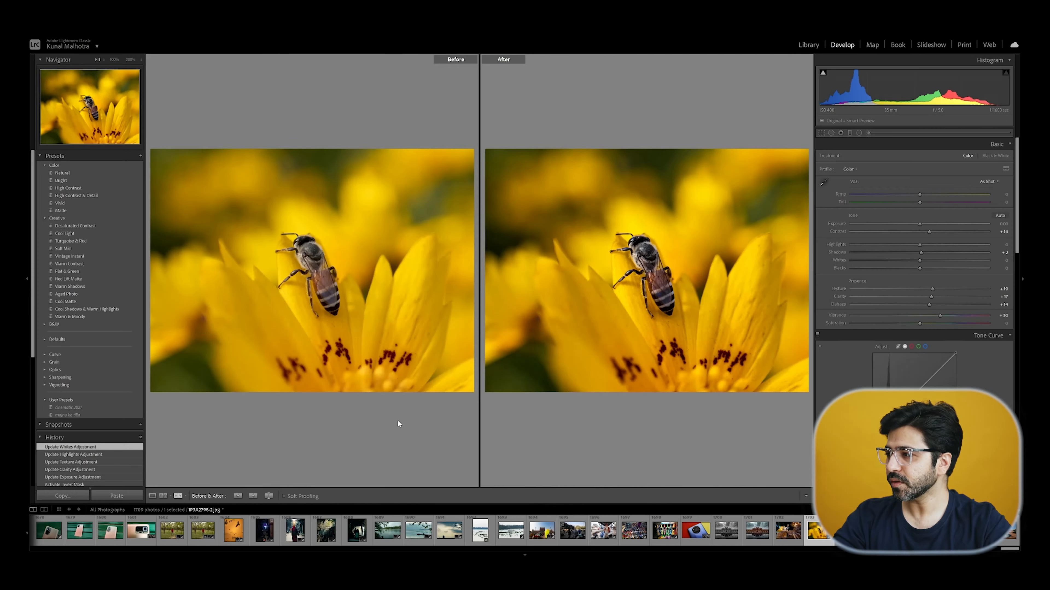
{"action": "left_click", "coordinate": [341, 255]}
{"action": "left_click_drag", "start_coordinate": [341, 255], "coordinate": [290, 266]}
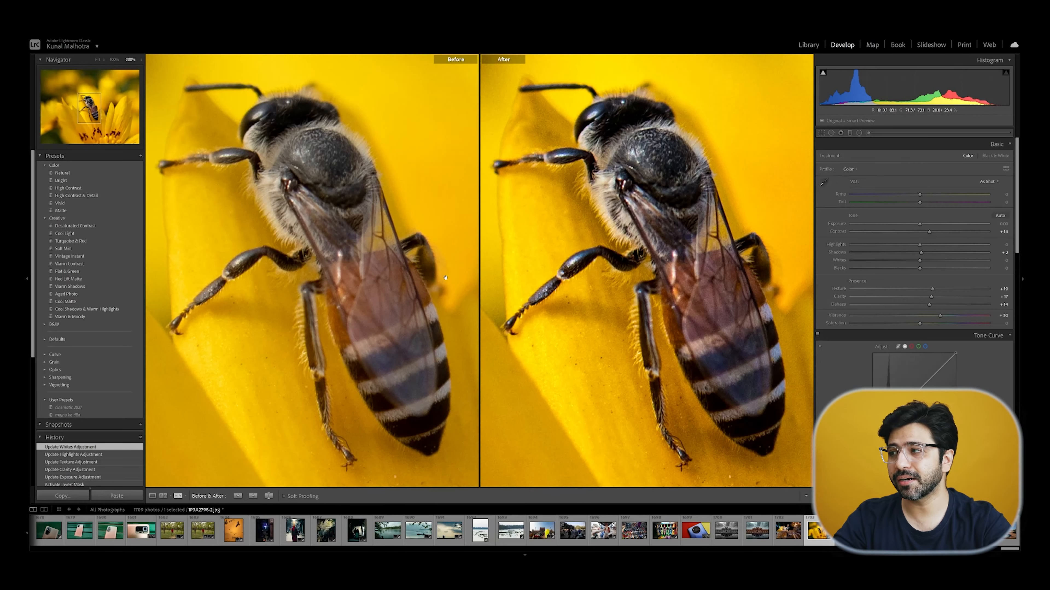
{"action": "left_click", "coordinate": [483, 272]}
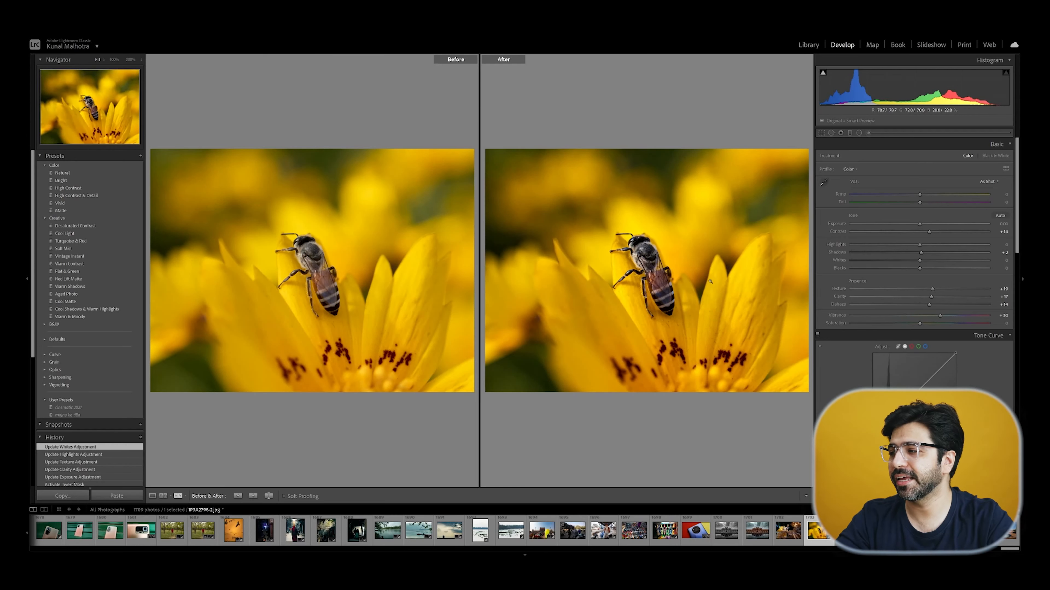
{"action": "left_click", "coordinate": [152, 495]}
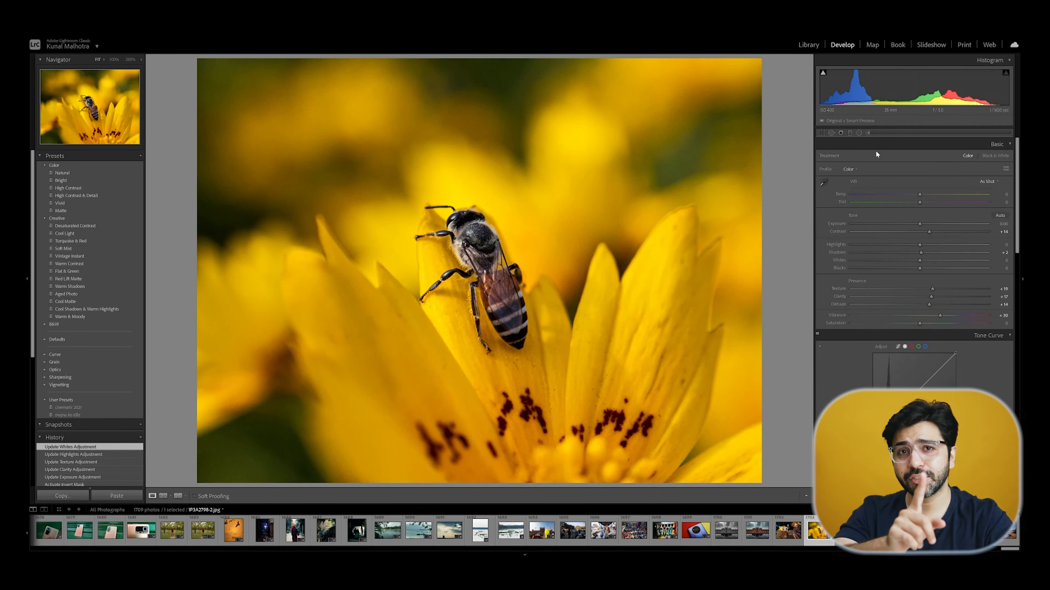
Reselect the bee's existing radial filter, widen its ellipse slightly and nudge it into place
{"action": "left_click", "coordinate": [859, 133]}
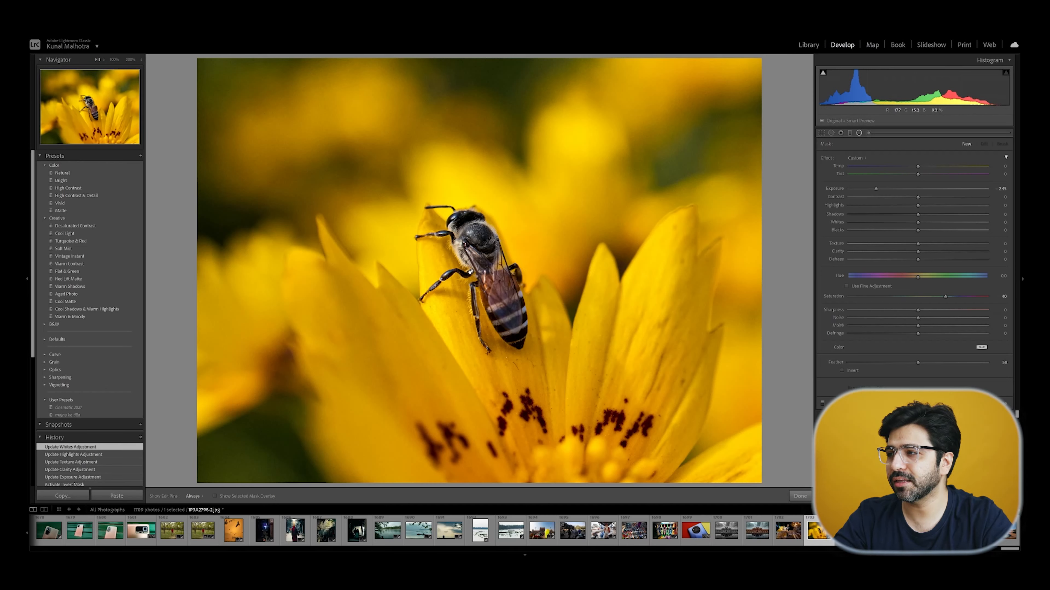
{"action": "left_click", "coordinate": [472, 272]}
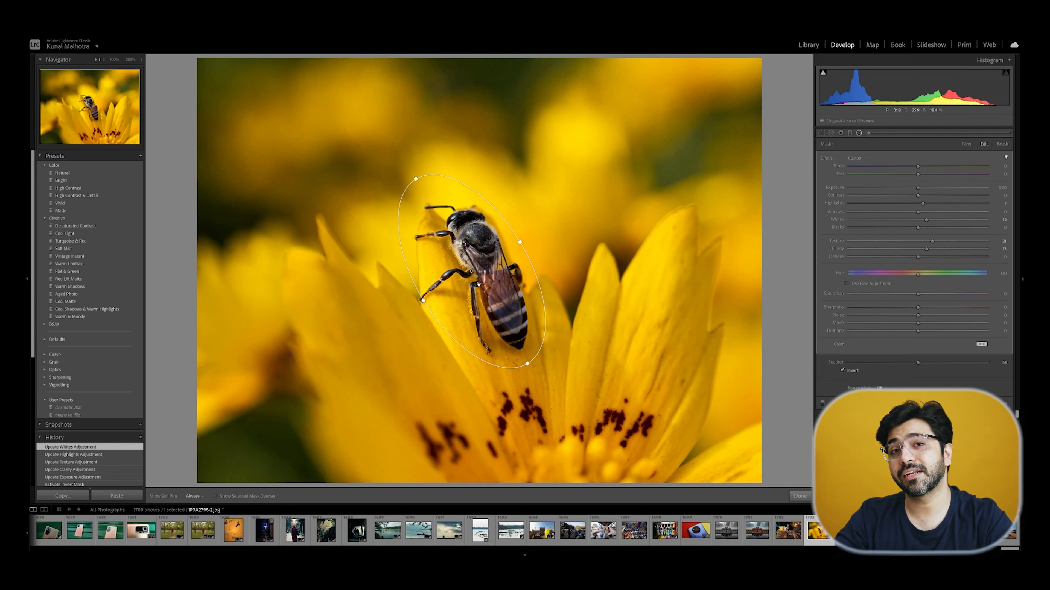
{"action": "left_click", "coordinate": [523, 242]}
{"action": "left_click_drag", "start_coordinate": [472, 273], "coordinate": [473, 273]}
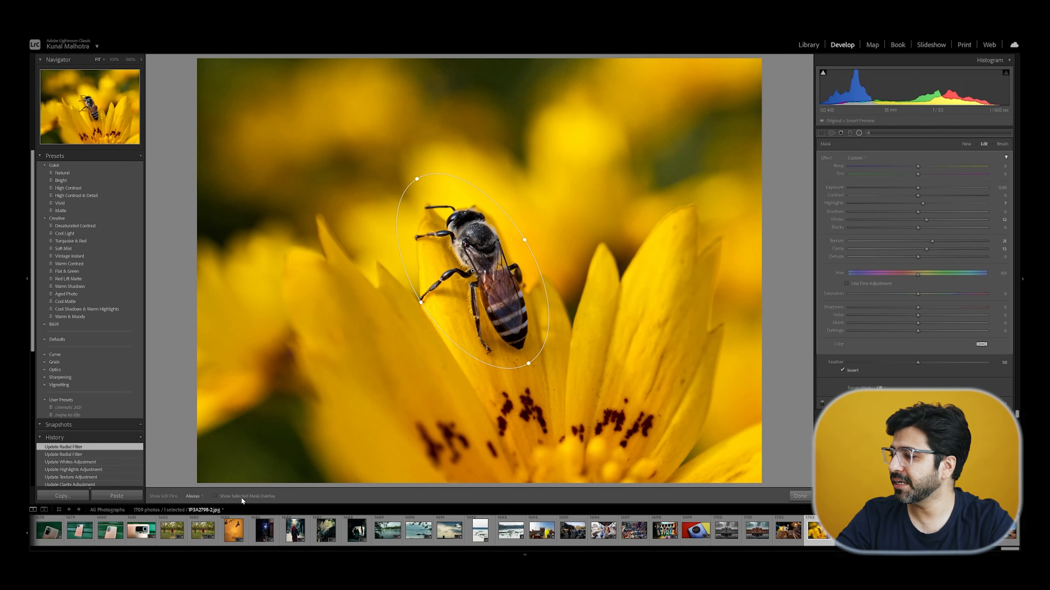
With the filmstrip hidden and the mask overlay shown, brush the petal area below the bee into the radial filter mask
{"action": "left_click", "coordinate": [525, 554]}
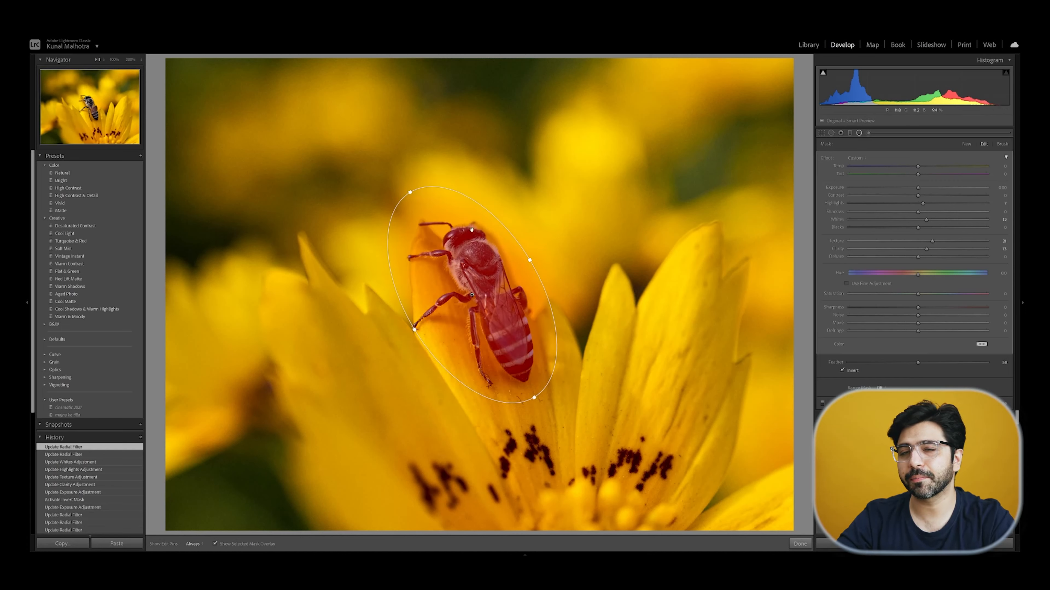
{"action": "left_click", "coordinate": [1002, 145]}
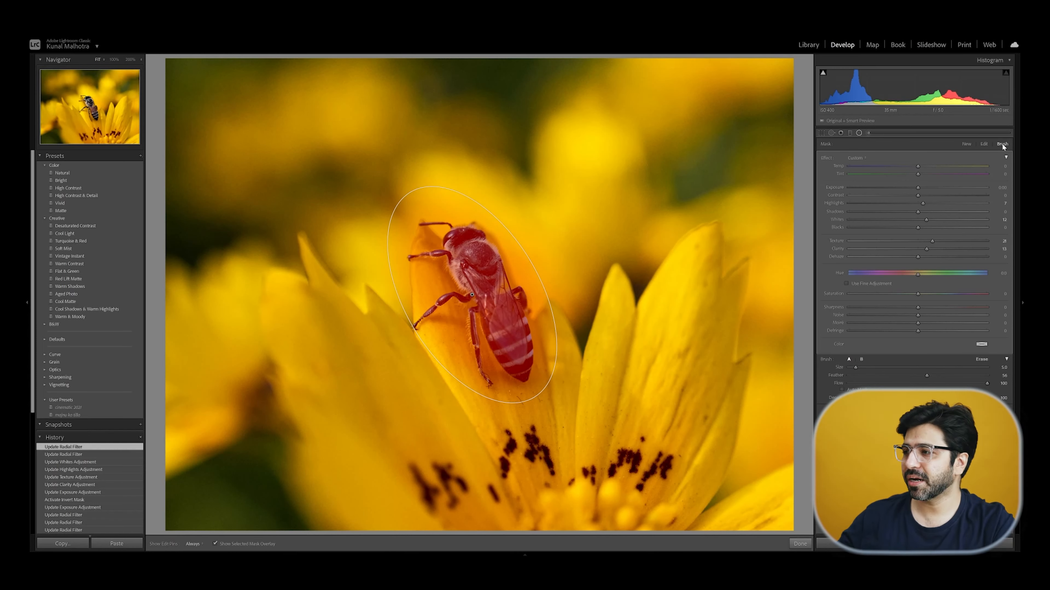
{"action": "key", "text": "alt"}
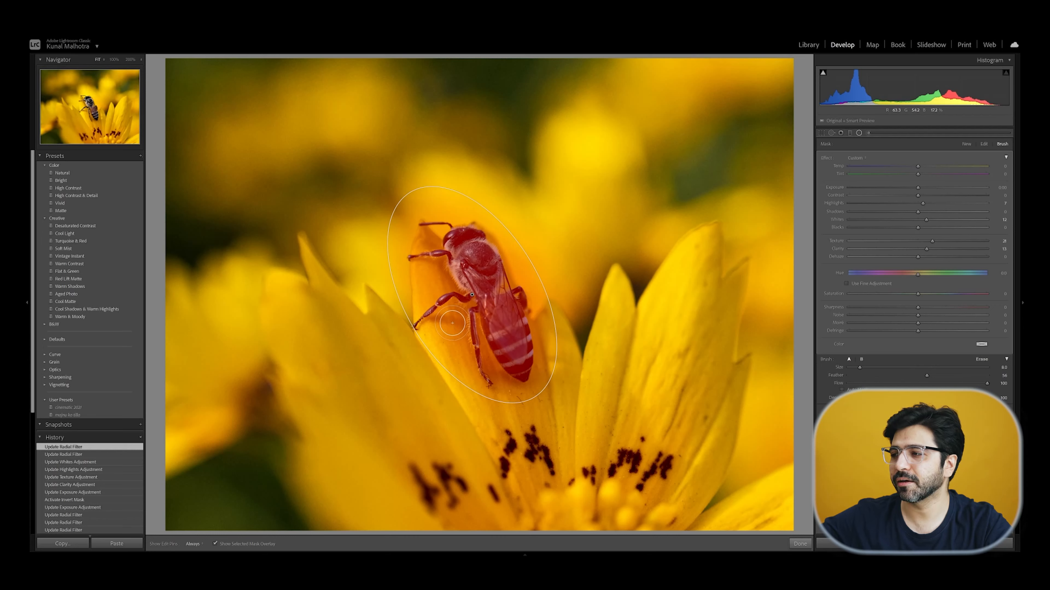
{"action": "key", "text": "h"}
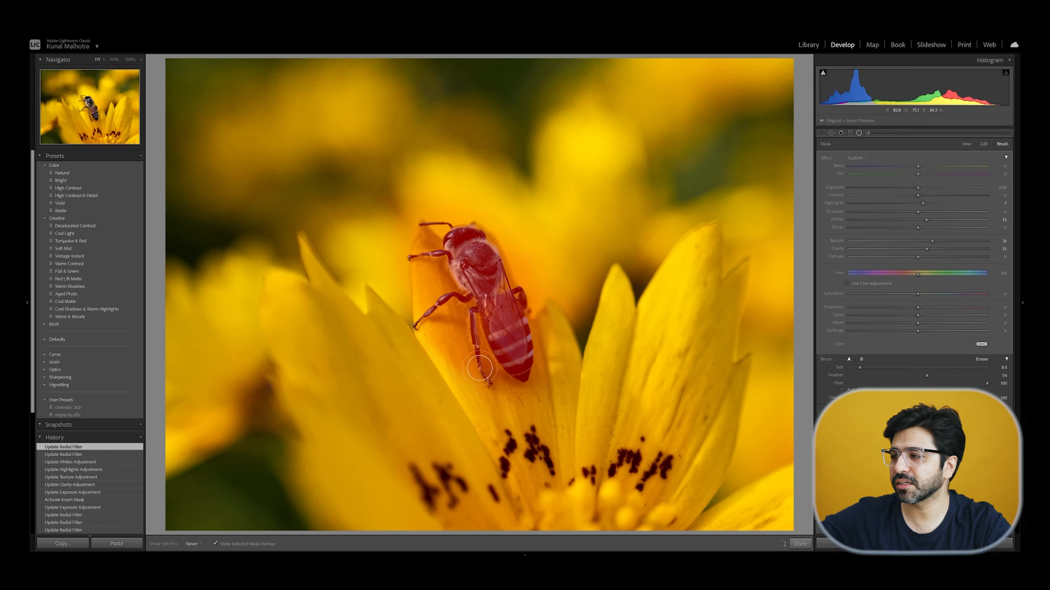
{"action": "mouse_move", "coordinate": [457, 354]}
{"action": "left_mouse_down"}
{"action": "mouse_move", "coordinate": [482, 397]}
{"action": "mouse_move", "coordinate": [506, 405]}
{"action": "left_mouse_up"}
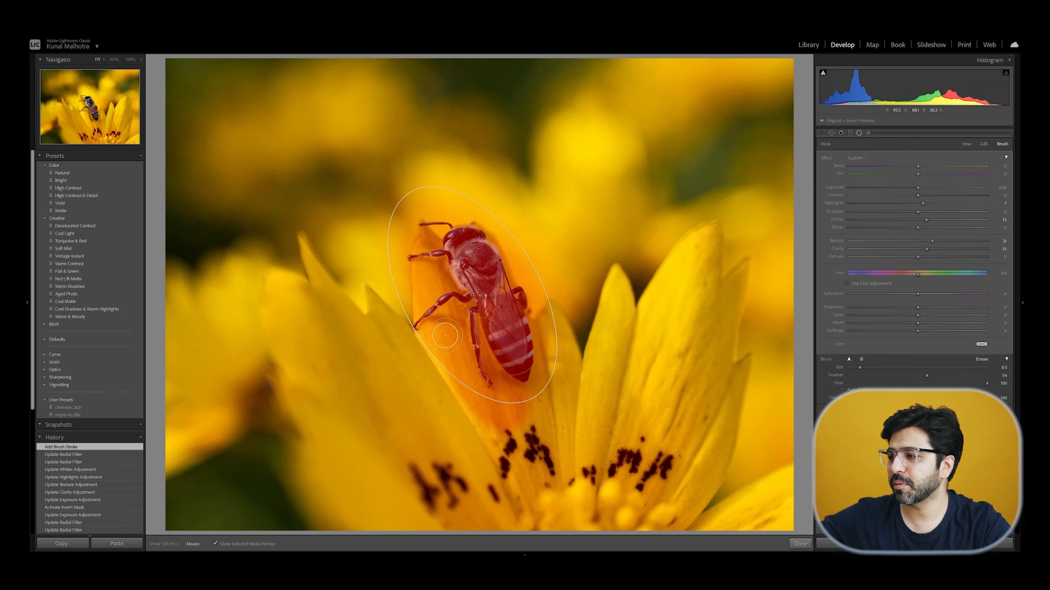
Erase the mask from the petals around the bee's legs and body with erase brush sizes 10 and 5, and finish editing
{"action": "key", "text": "h"}
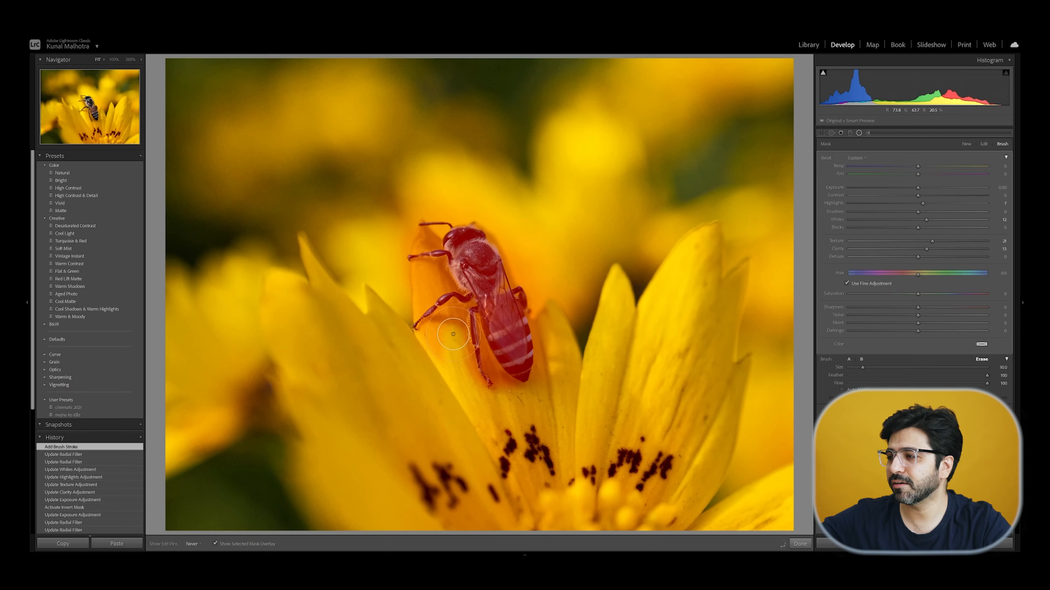
{"action": "mouse_move", "coordinate": [440, 331]}
{"action": "left_mouse_down"}
{"action": "mouse_move", "coordinate": [456, 355]}
{"action": "mouse_move", "coordinate": [434, 367]}
{"action": "left_mouse_up"}
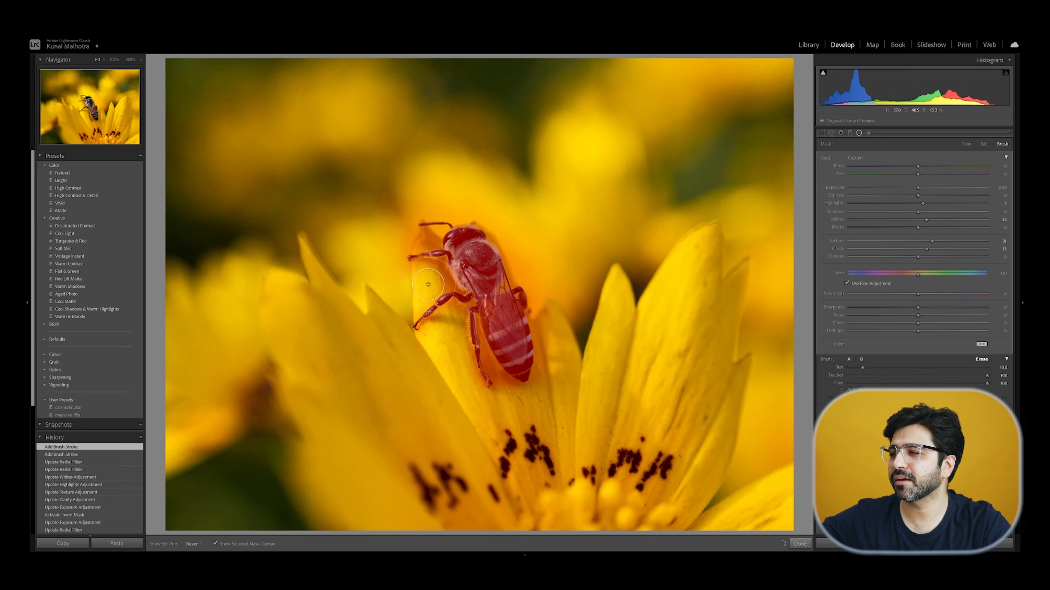
{"action": "left_click_drag", "start_coordinate": [429, 285], "coordinate": [425, 283]}
{"action": "key", "text": "["}
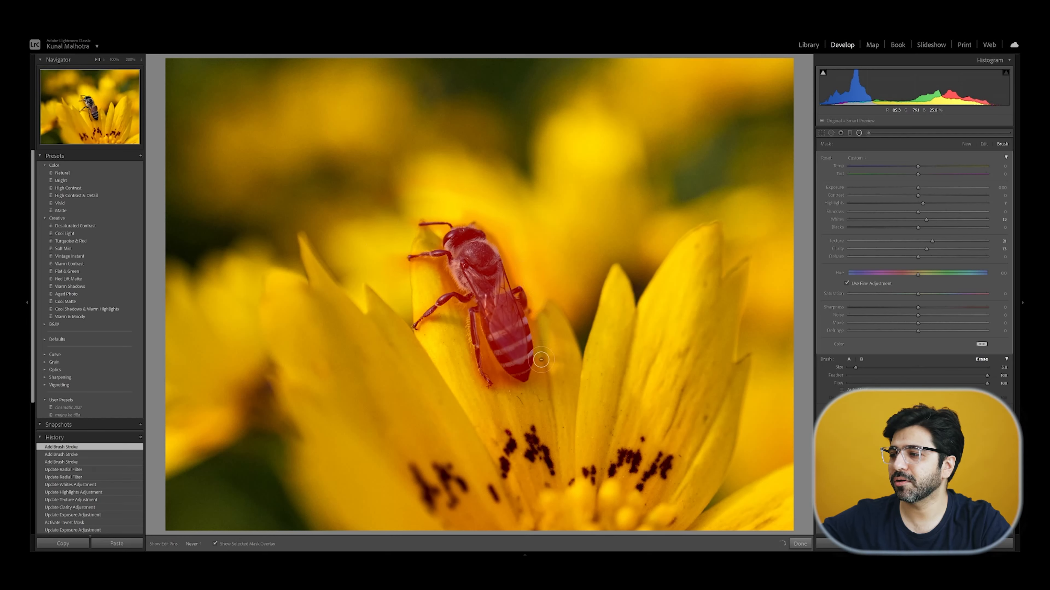
{"action": "left_click_drag", "start_coordinate": [511, 395], "coordinate": [498, 383]}
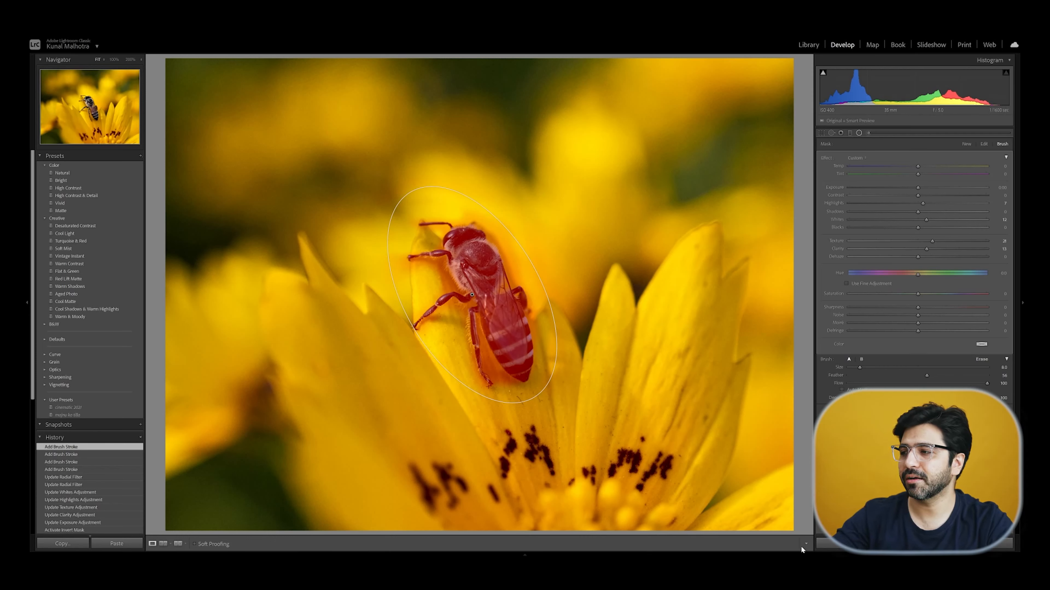
{"action": "left_click", "coordinate": [800, 545]}
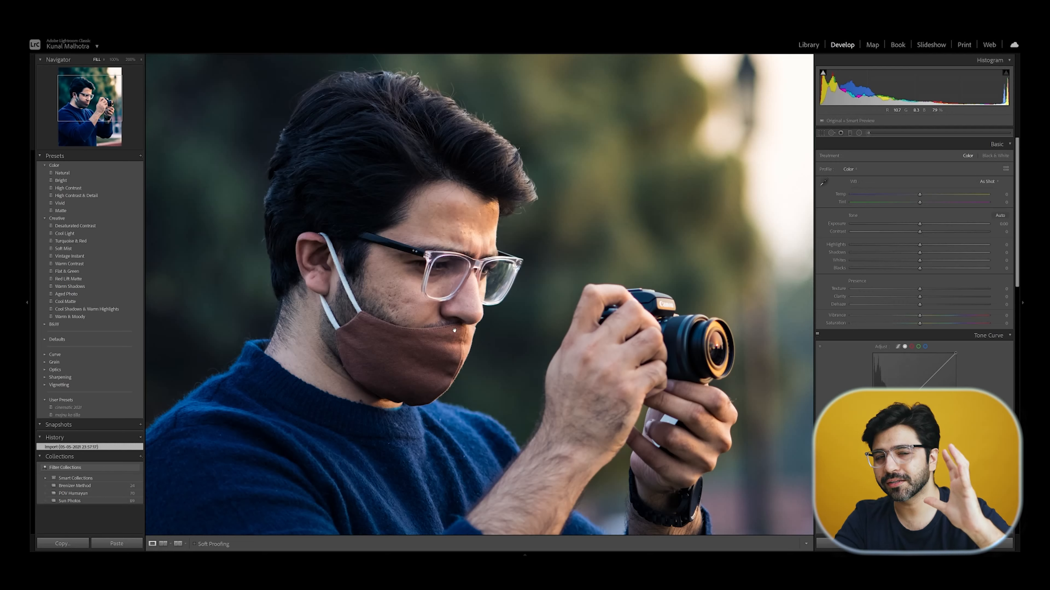
Draw a radial filter around the man's head, invert its mask, move the ellipse slightly down and hide the mask overlay
{"action": "left_click", "coordinate": [859, 133]}
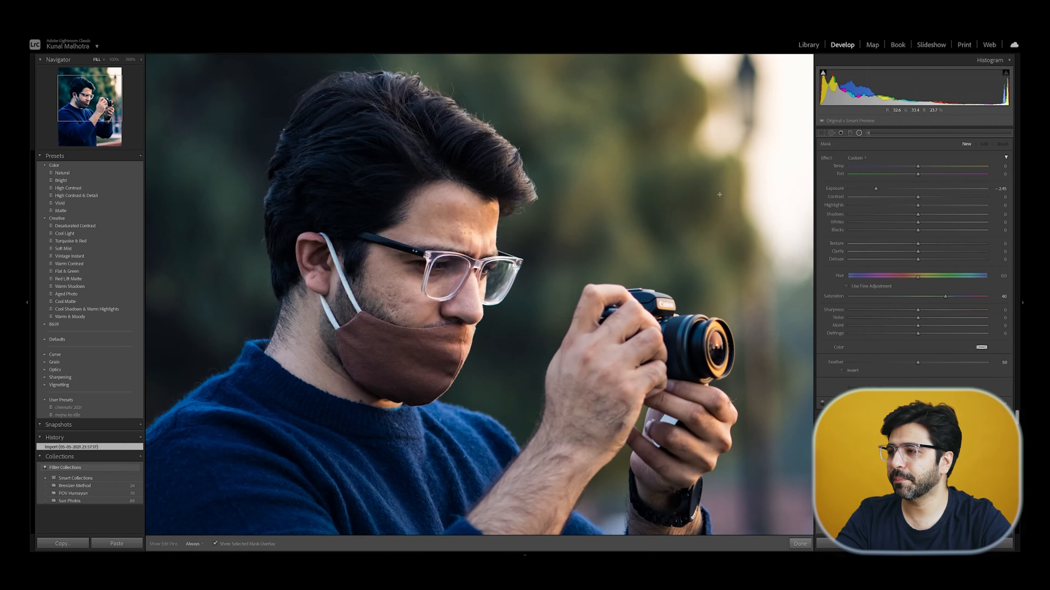
{"action": "mouse_move", "coordinate": [378, 217]}
{"action": "left_mouse_down"}
{"action": "mouse_move", "coordinate": [428, 389]}
{"action": "mouse_move", "coordinate": [538, 391]}
{"action": "mouse_move", "coordinate": [553, 407]}
{"action": "left_mouse_up"}
{"action": "mouse_move", "coordinate": [391, 234]}
{"action": "left_mouse_down"}
{"action": "mouse_move", "coordinate": [399, 238]}
{"action": "mouse_move", "coordinate": [388, 233]}
{"action": "left_mouse_up"}
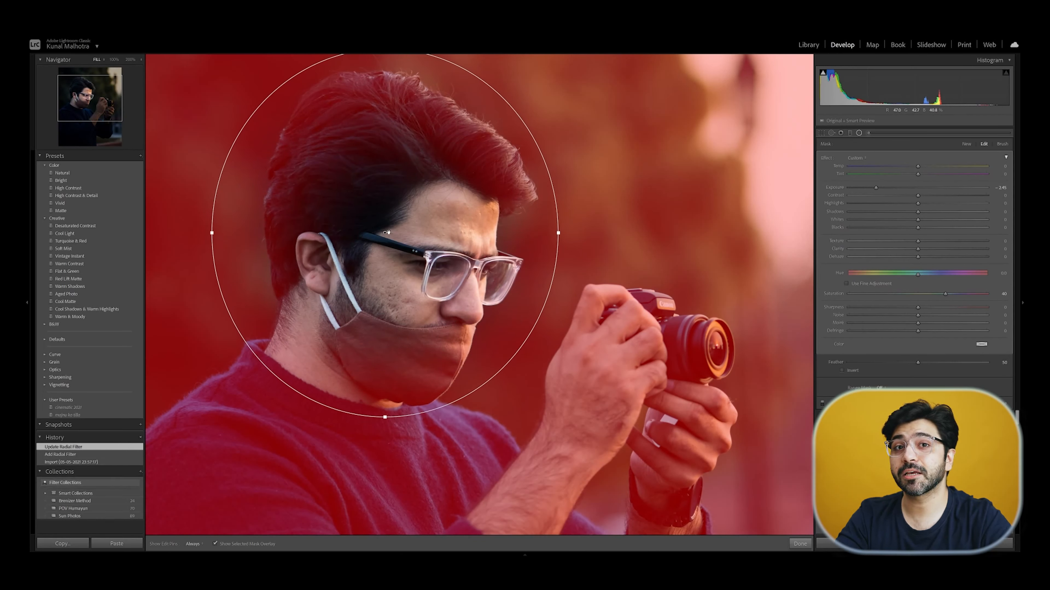
{"action": "left_click", "coordinate": [843, 370]}
{"action": "left_click_drag", "start_coordinate": [388, 234], "coordinate": [384, 248]}
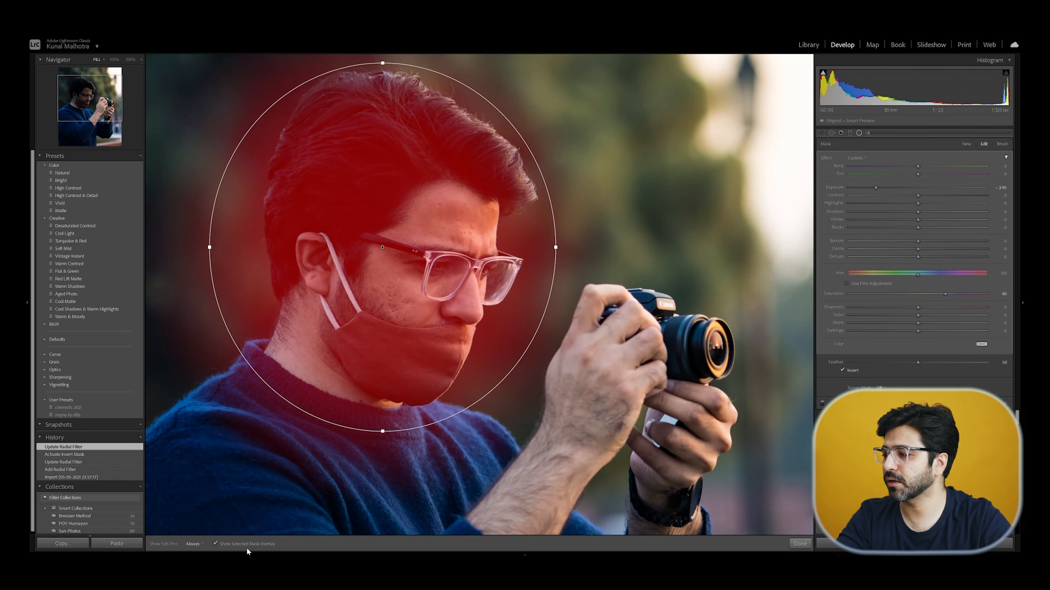
{"action": "left_click", "coordinate": [215, 543]}
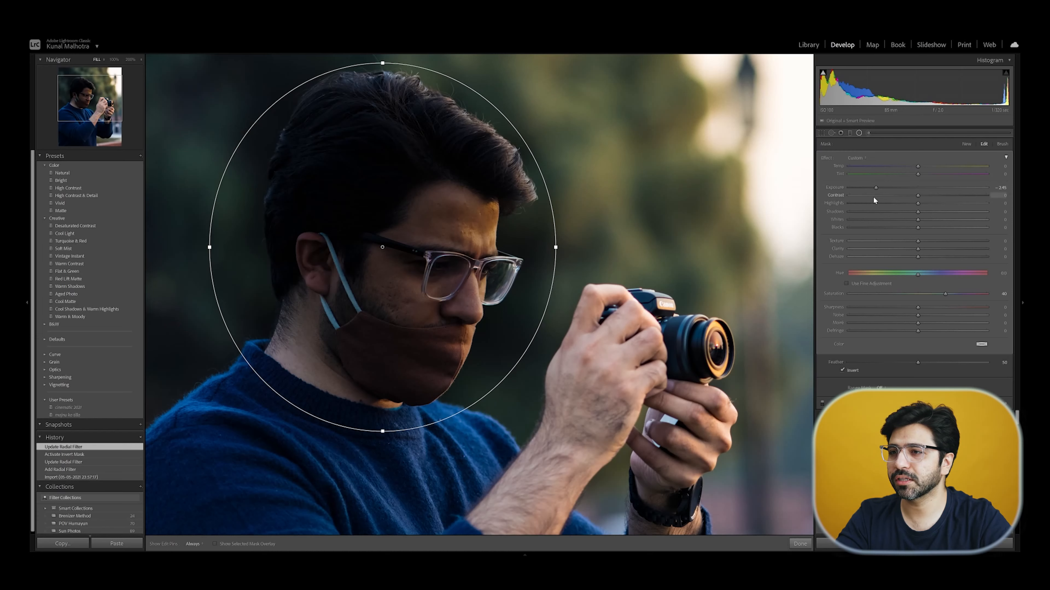
Reset the filter's exposure and saturation, turn off its inversion and slightly lower the exposure around the man's head, then finish editing
{"action": "double_click", "coordinate": [829, 188]}
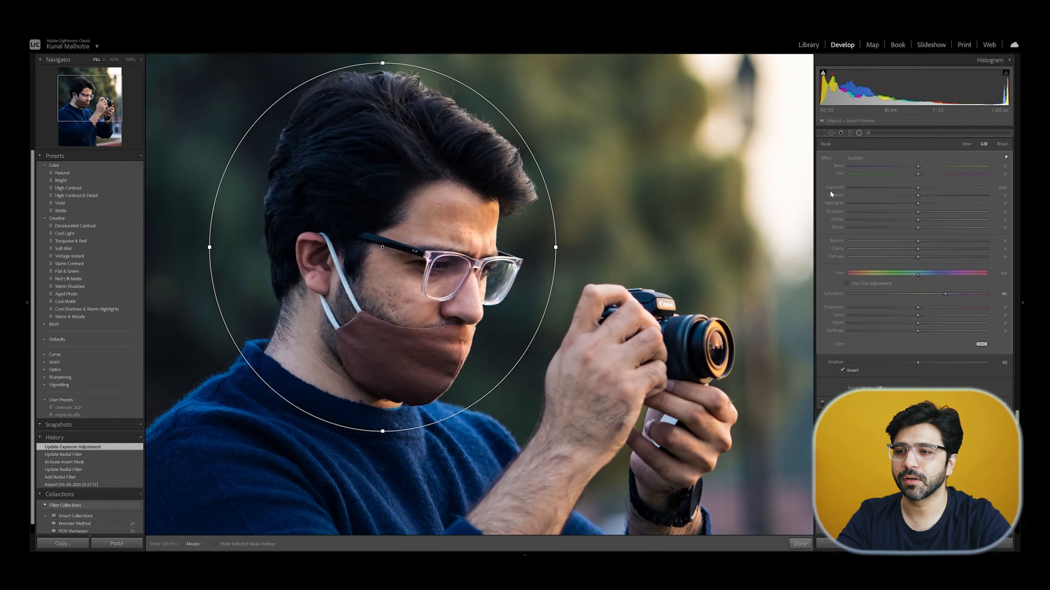
{"action": "double_click", "coordinate": [832, 292]}
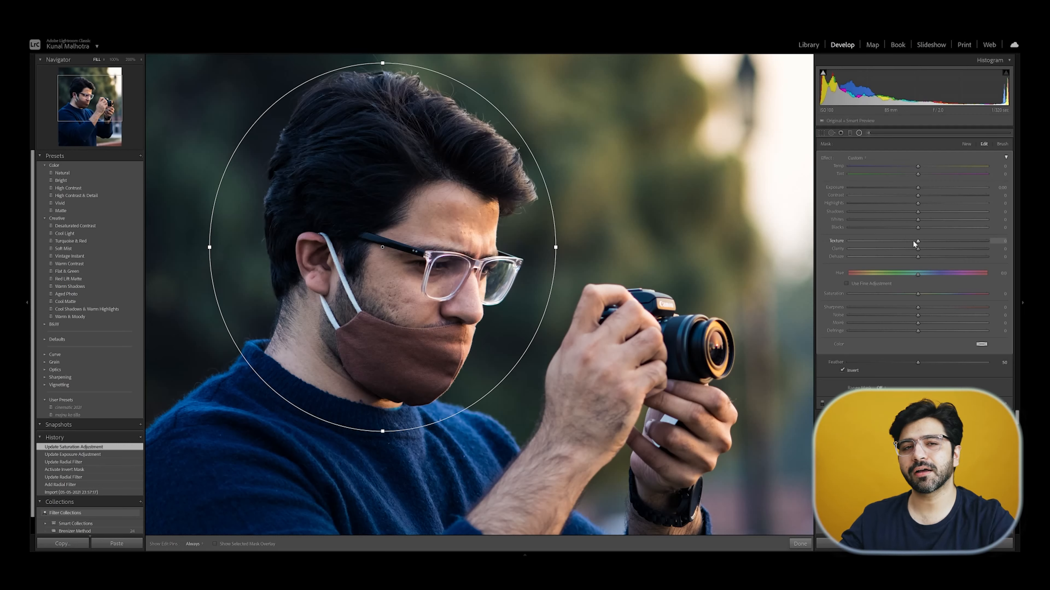
{"action": "left_click", "coordinate": [848, 368]}
{"action": "left_click_drag", "start_coordinate": [915, 186], "coordinate": [907, 187]}
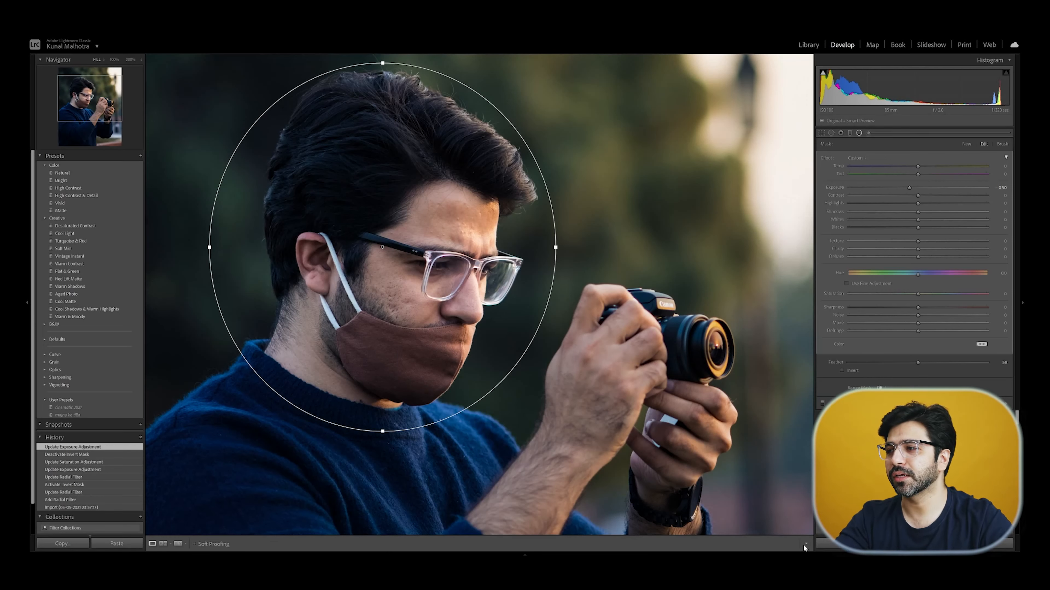
{"action": "left_click", "coordinate": [800, 545]}
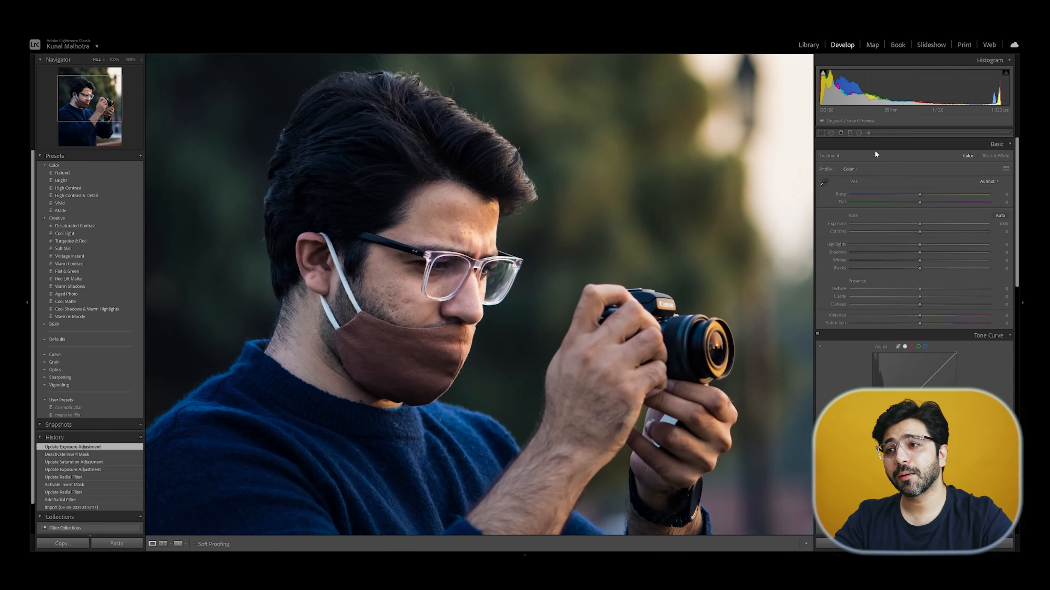
Add a second radial filter around the man's head, invert its mask and reset its exposure and saturation to zero
{"action": "left_click", "coordinate": [858, 133]}
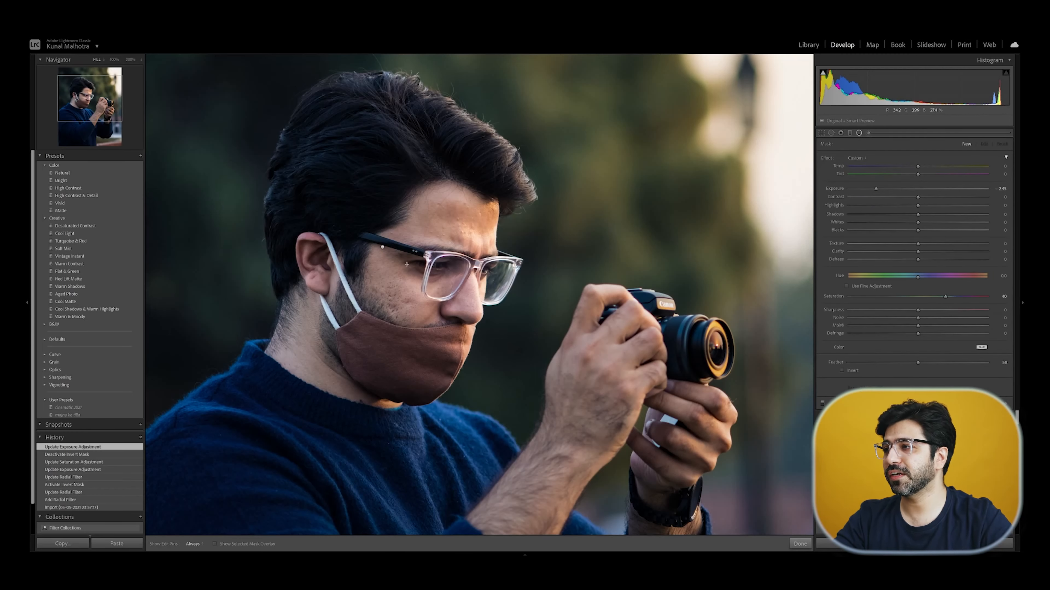
{"action": "left_click_drag", "start_coordinate": [399, 231], "coordinate": [557, 419]}
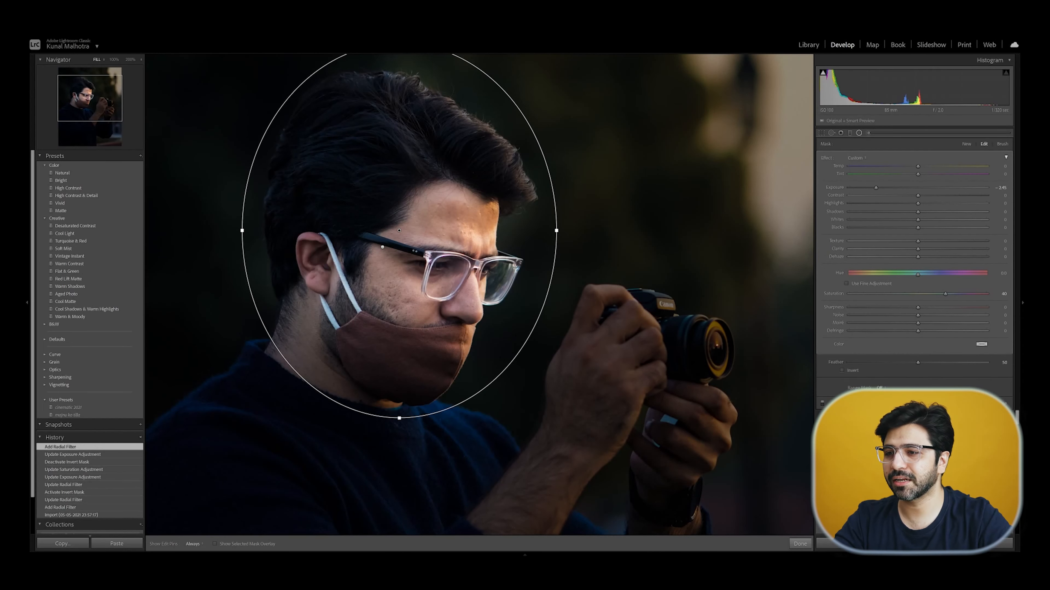
{"action": "left_click", "coordinate": [849, 370]}
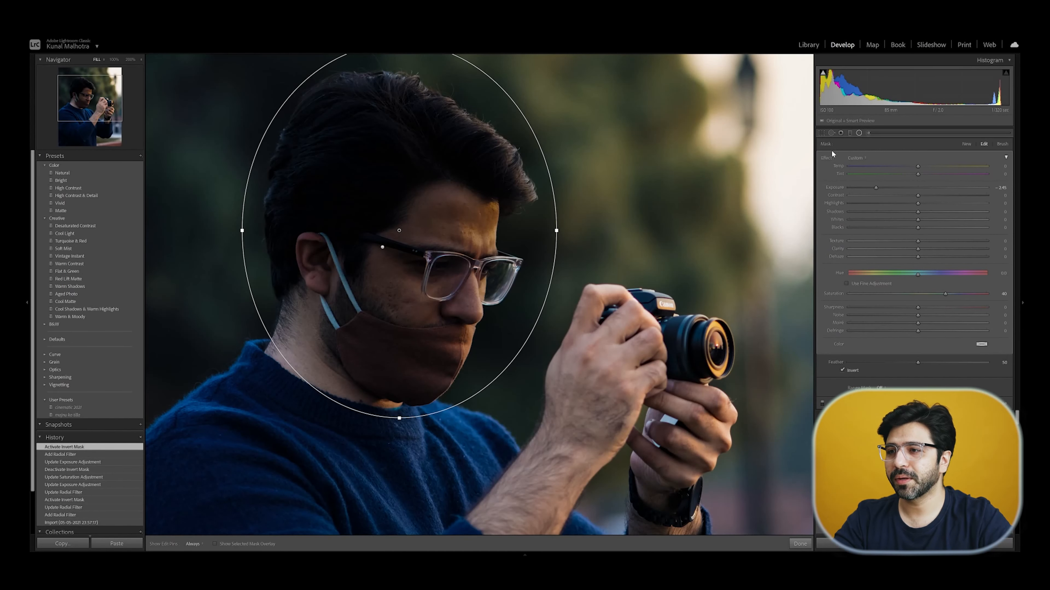
{"action": "double_click", "coordinate": [834, 188]}
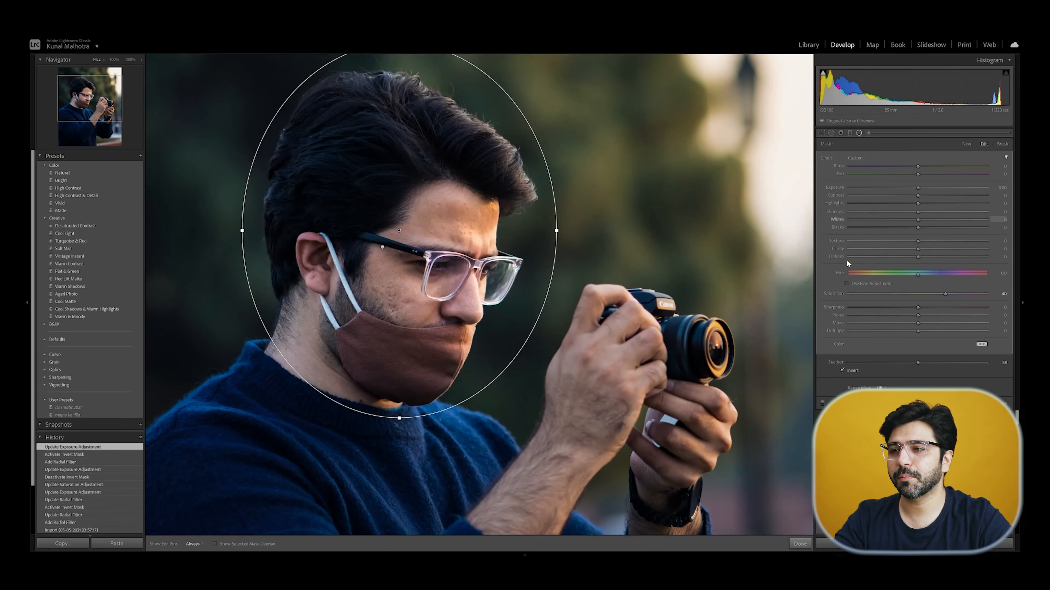
{"action": "double_click", "coordinate": [832, 292]}
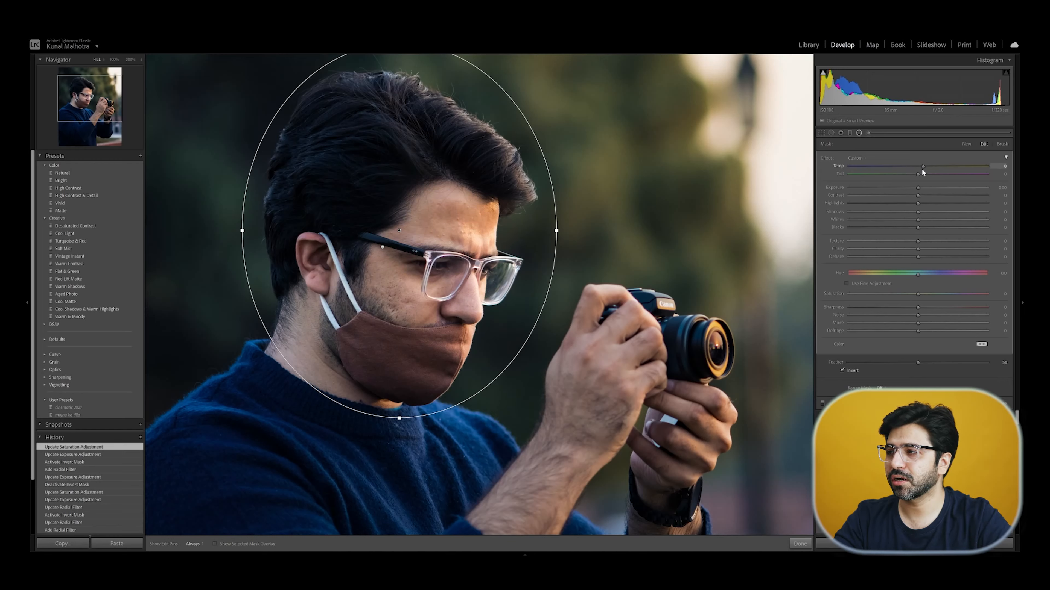
Within the head filter, slightly raise temperature and contrast, lower clarity and increase texture, and finish editing
{"action": "left_click_drag", "start_coordinate": [922, 170], "coordinate": [922, 171]}
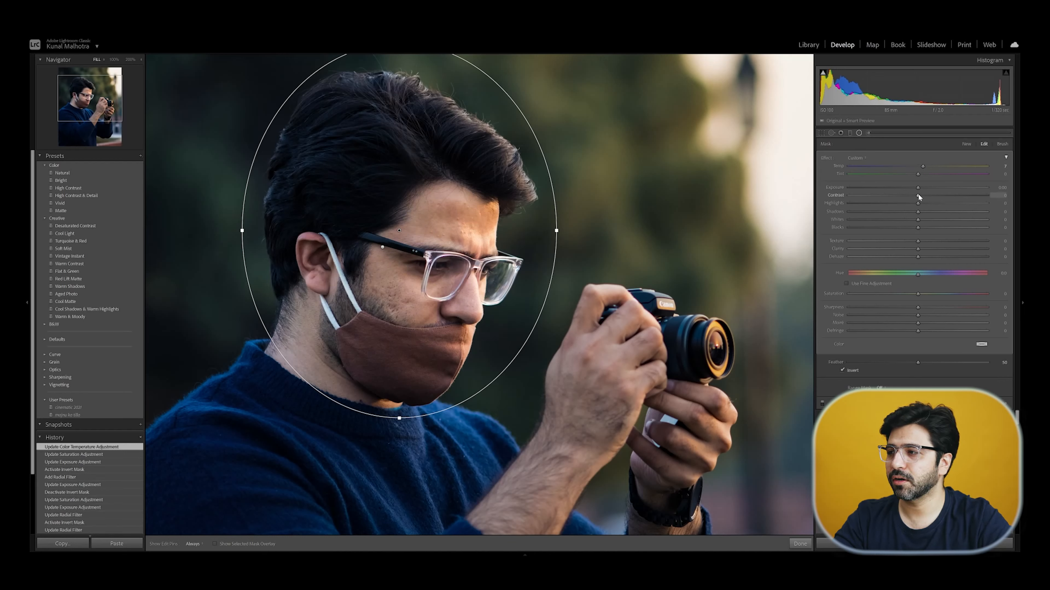
{"action": "left_click_drag", "start_coordinate": [923, 196], "coordinate": [919, 195]}
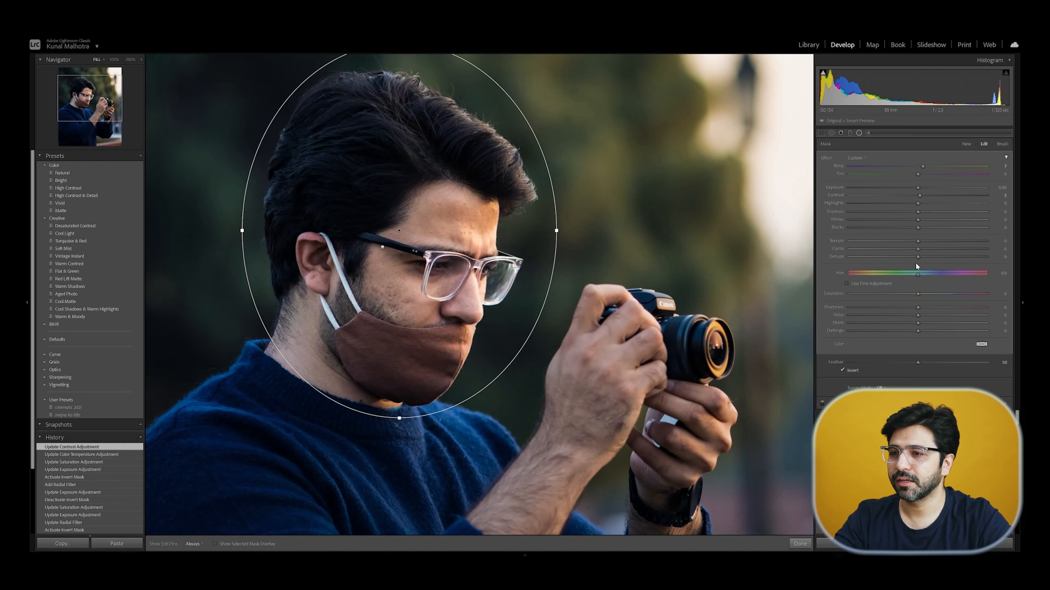
{"action": "mouse_move", "coordinate": [917, 249]}
{"action": "left_mouse_down"}
{"action": "mouse_move", "coordinate": [904, 250]}
{"action": "mouse_move", "coordinate": [934, 241]}
{"action": "left_mouse_up"}
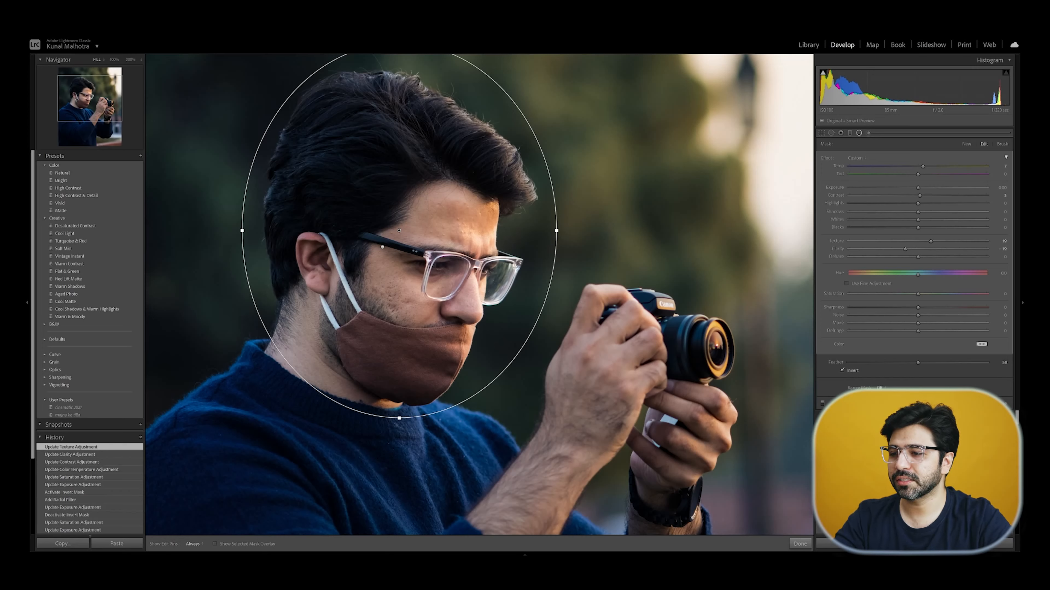
{"action": "left_click", "coordinate": [800, 544]}
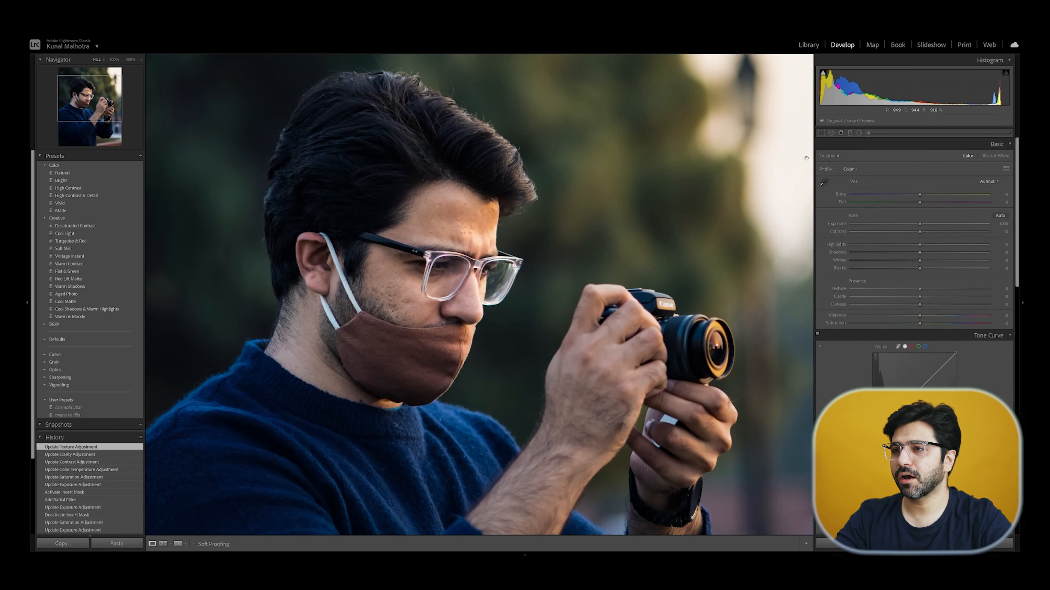
Reselect the portrait's two radial filters one after the other to review their areas and settings
{"action": "left_click", "coordinate": [859, 133]}
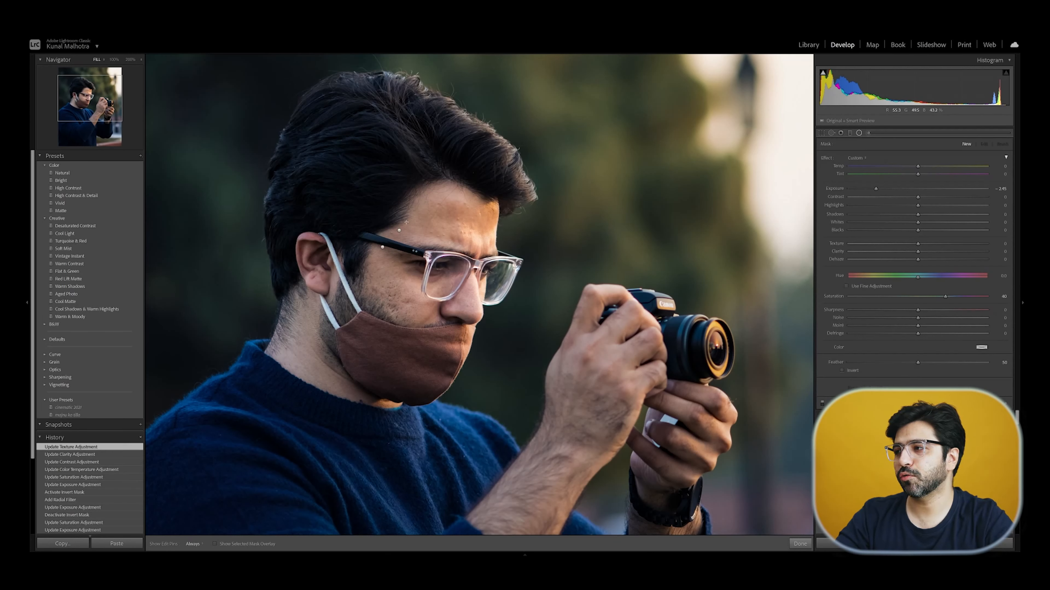
{"action": "left_click", "coordinate": [398, 231]}
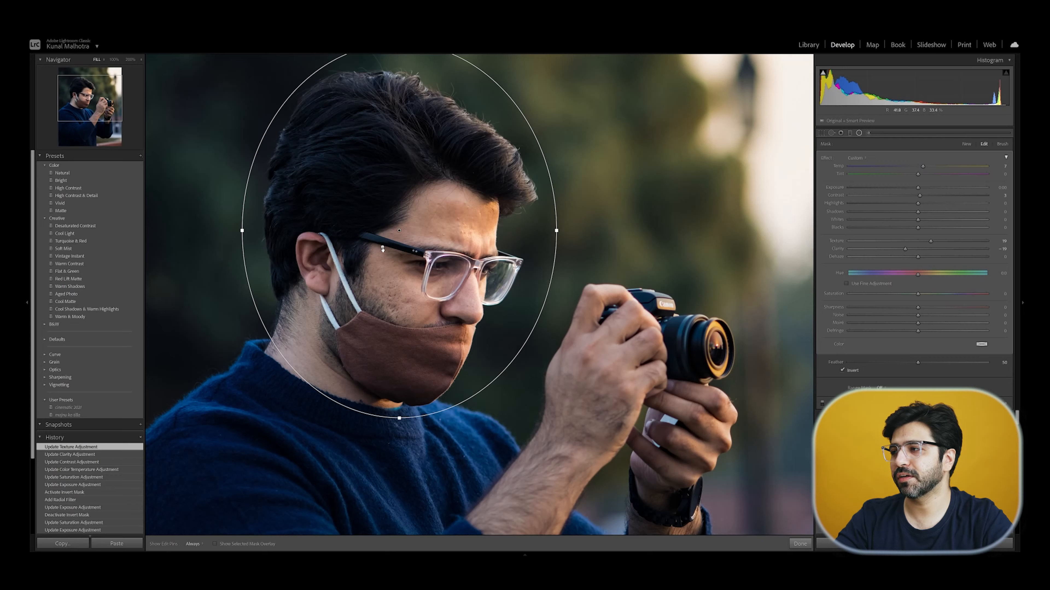
{"action": "left_click_drag", "start_coordinate": [381, 249], "coordinate": [556, 431]}
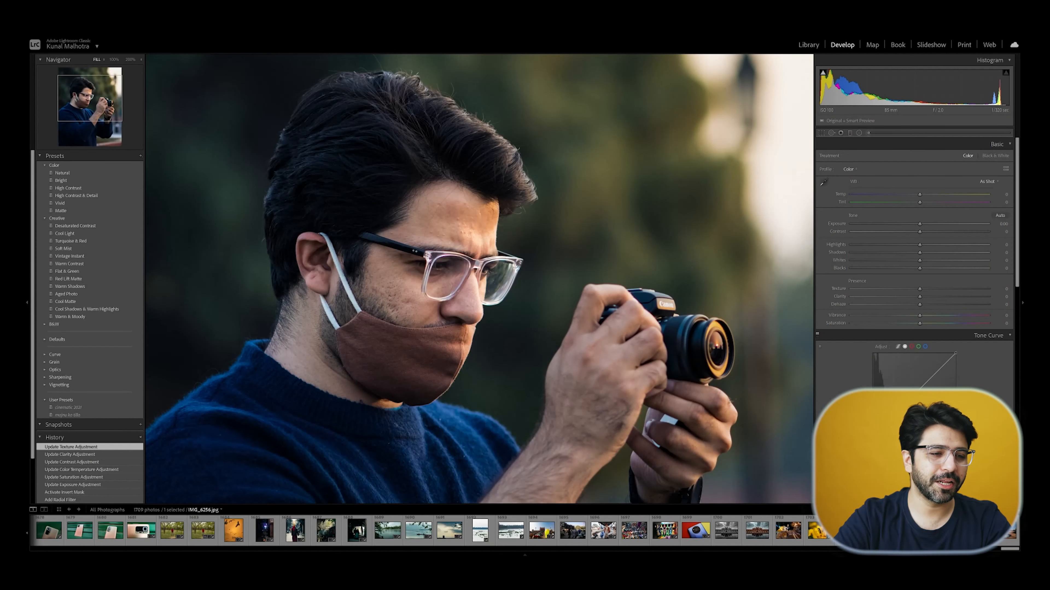
Open the dragonfly photo and draw a radial filter, resized and tilted to enclose both the dragonfly and its flower
{"action": "left_click", "coordinate": [916, 531]}
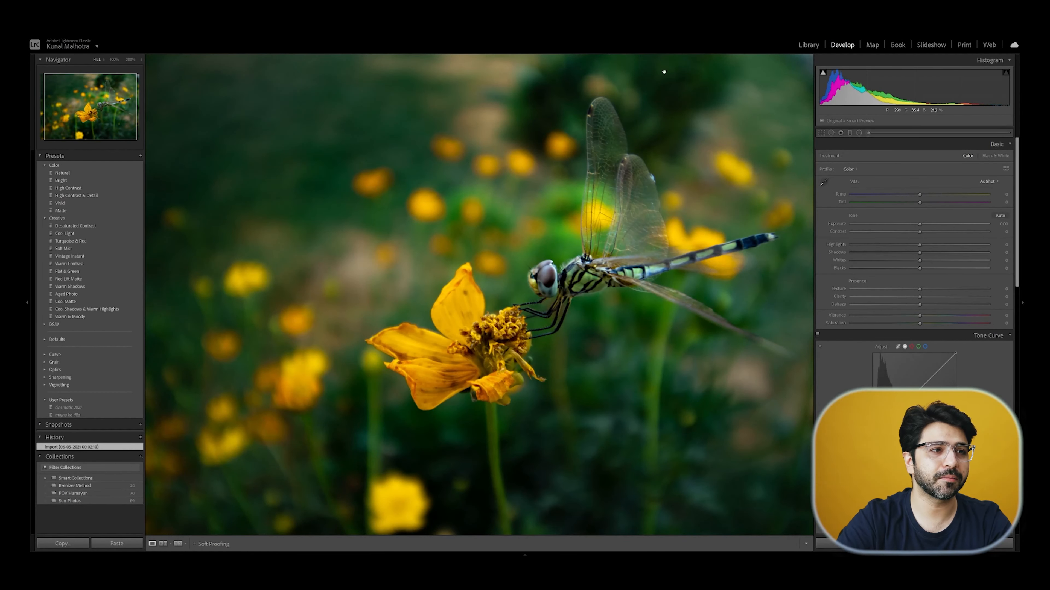
{"action": "left_click", "coordinate": [859, 133]}
{"action": "left_click_drag", "start_coordinate": [709, 213], "coordinate": [555, 278]}
{"action": "left_click_drag", "start_coordinate": [805, 266], "coordinate": [773, 138]}
{"action": "mouse_move", "coordinate": [586, 268]}
{"action": "left_mouse_down"}
{"action": "mouse_move", "coordinate": [546, 296]}
{"action": "mouse_move", "coordinate": [590, 261]}
{"action": "left_mouse_up"}
{"action": "left_click_drag", "start_coordinate": [476, 124], "coordinate": [466, 108]}
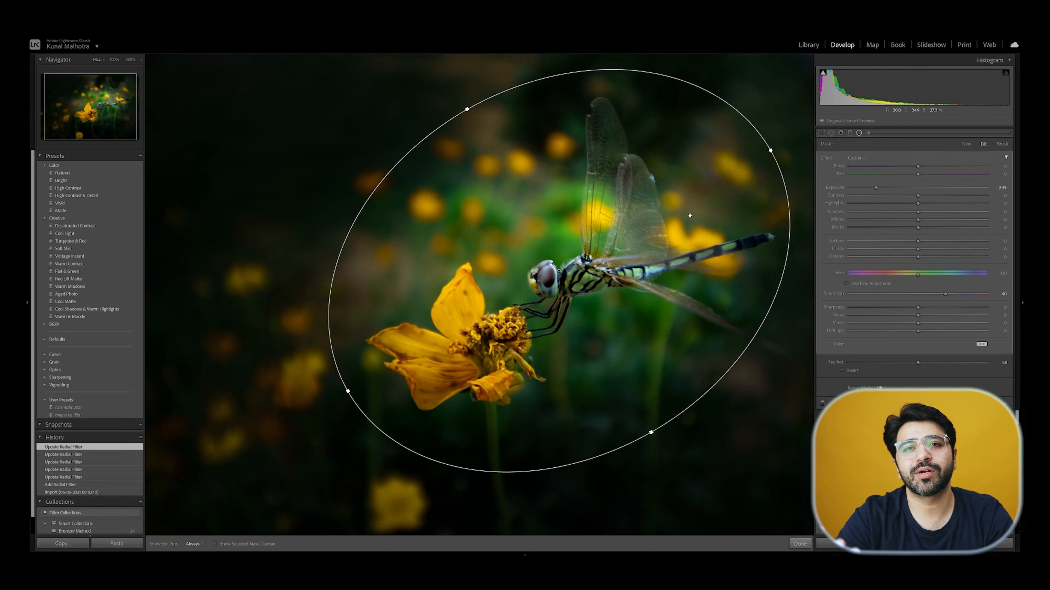